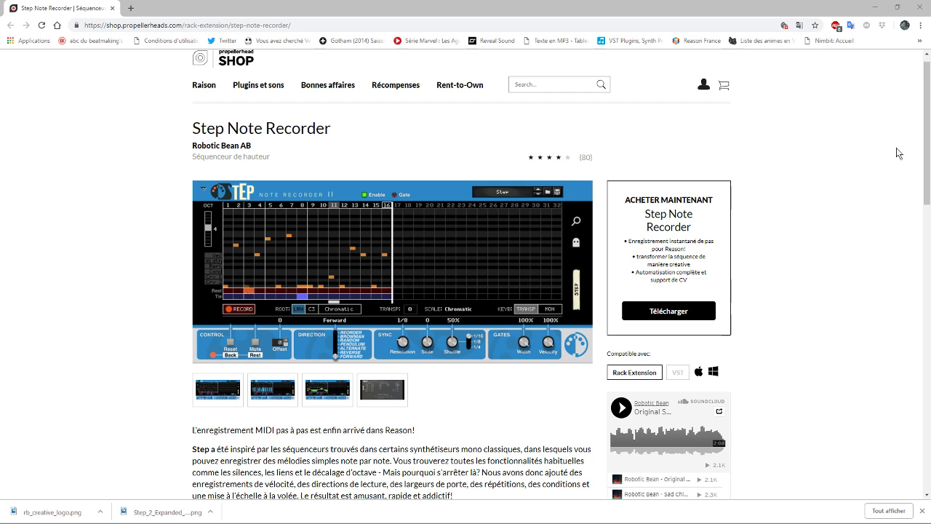
- Read through the Step Note Recorder product description and features on the shop page, and switch to Reason
drag(925, 137, 926, 221)
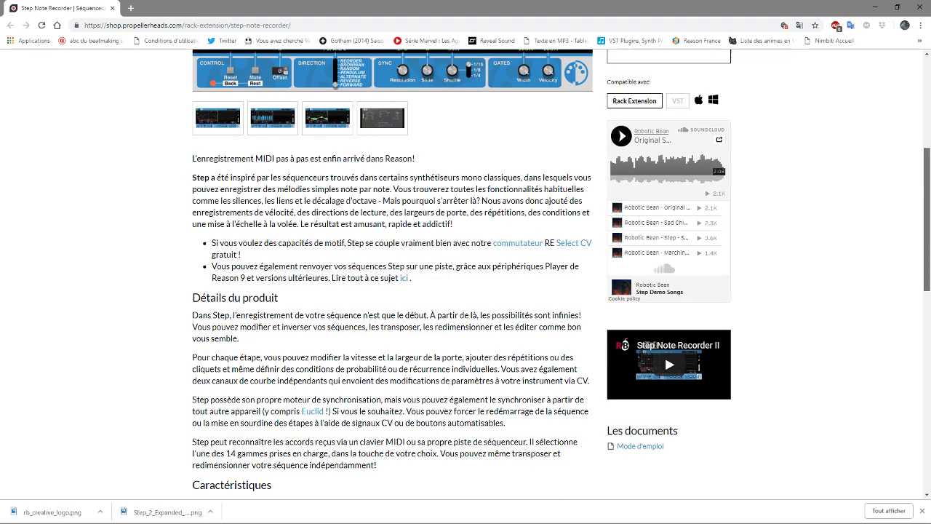
drag(926, 222, 926, 335)
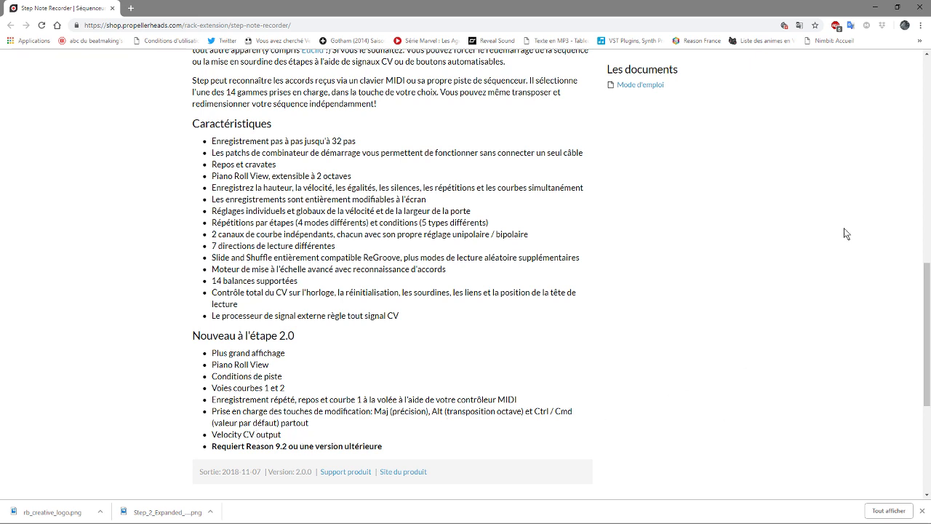
click(876, 10)
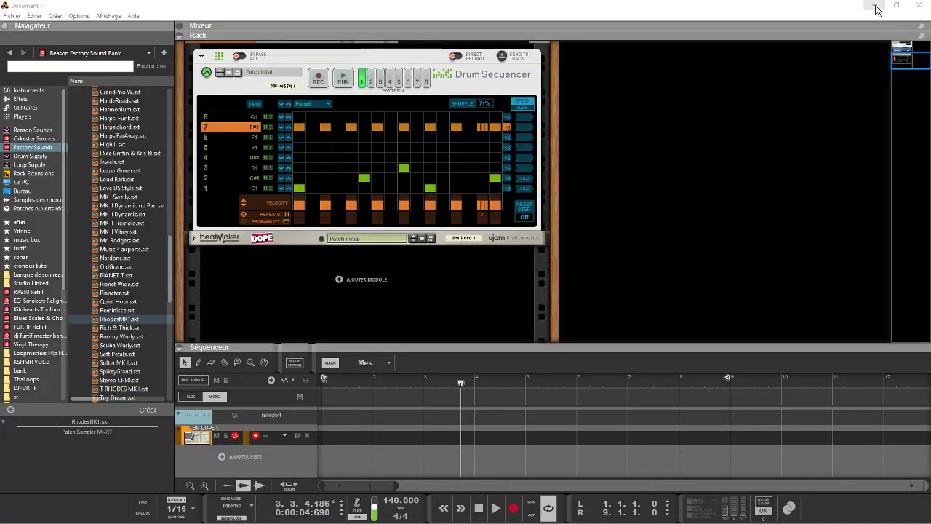
- Unfold the Beatmaker Dope module and play the drum pattern from the start of the song
click(195, 239)
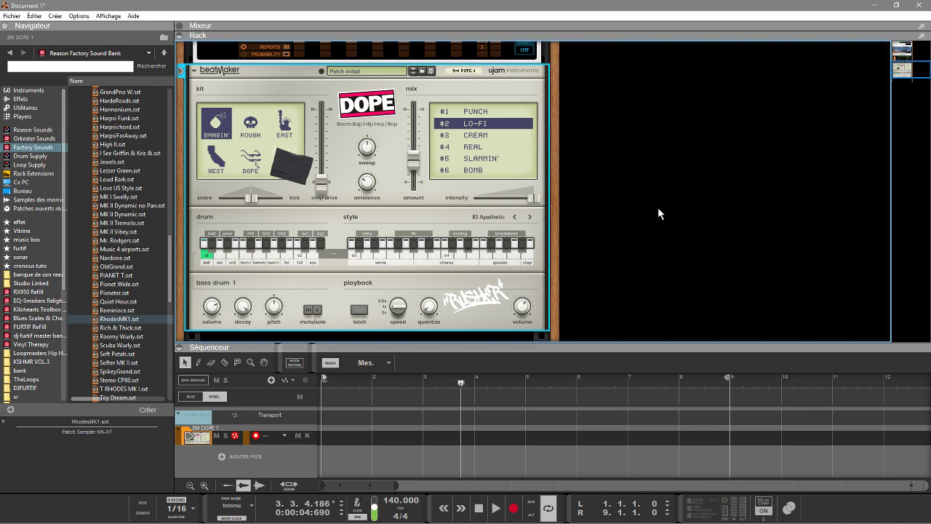
mouse_move(909, 69)
mouse_down()
mouse_move(908, 55)
mouse_move(907, 64)
mouse_up()
key(Home)
click(777, 112)
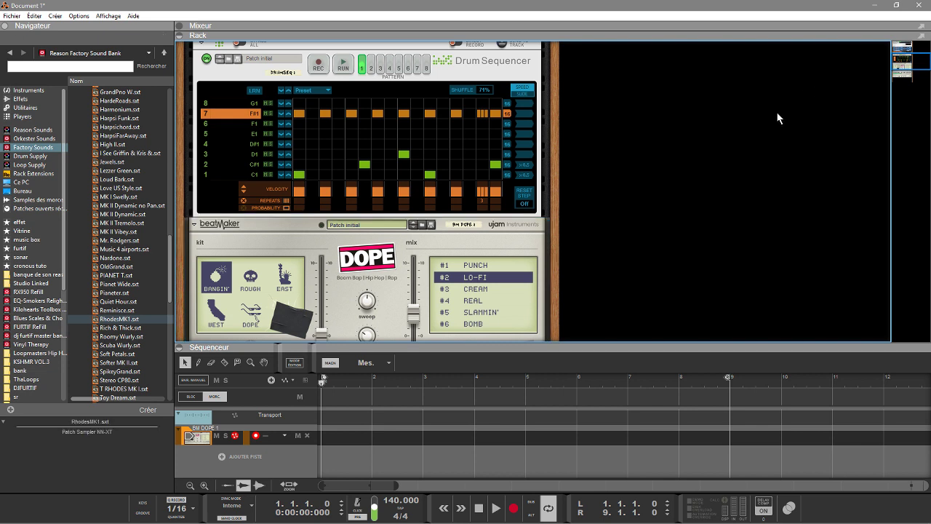
key(space)
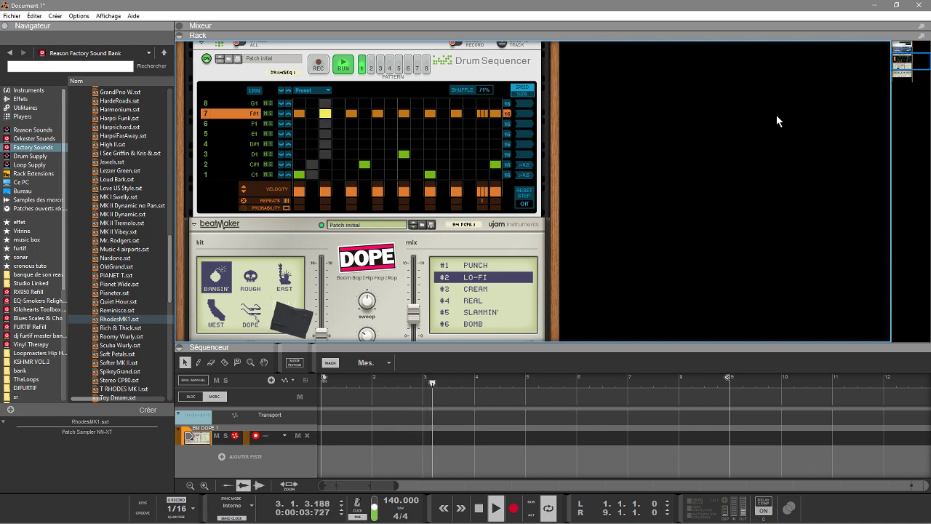
key(space)
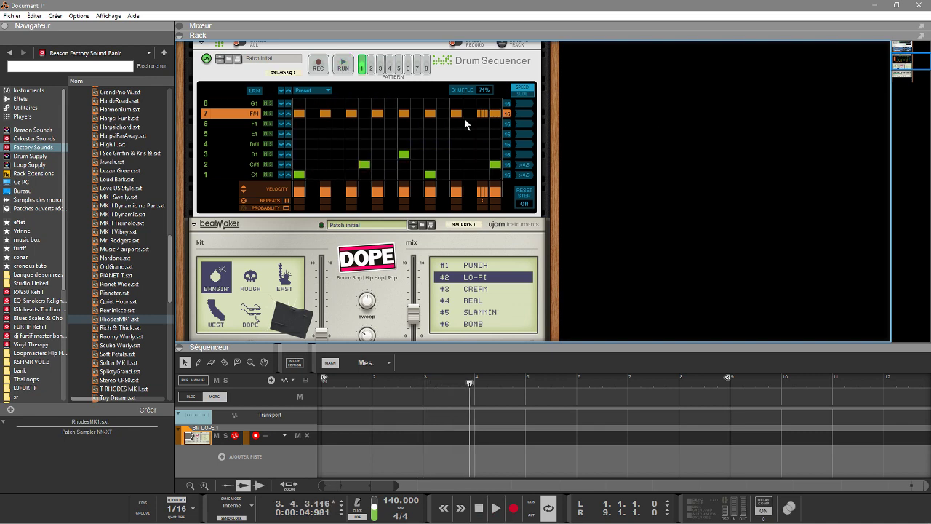
- Fold the Drum Sequencer and Beatmaker modules, and add Robotic Bean's Step Note Recorder instrument below them in the rack
click(202, 45)
click(194, 57)
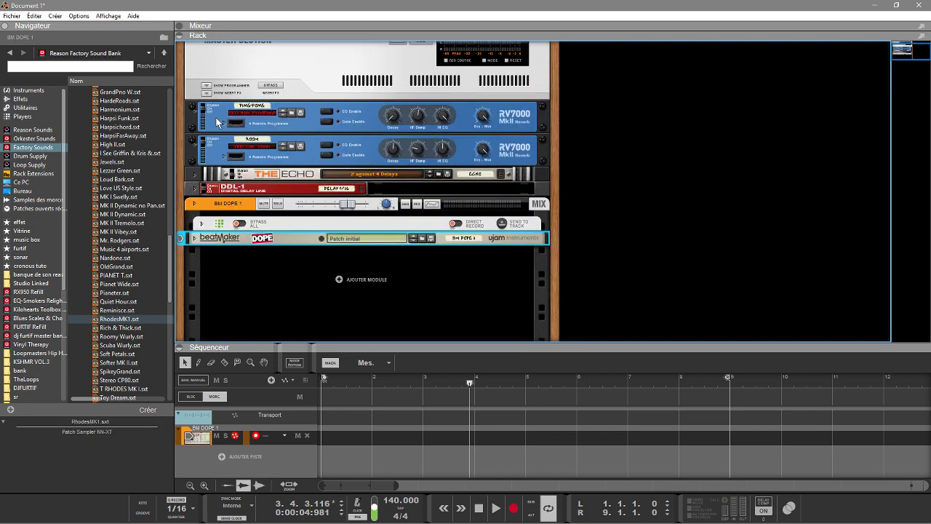
click(42, 93)
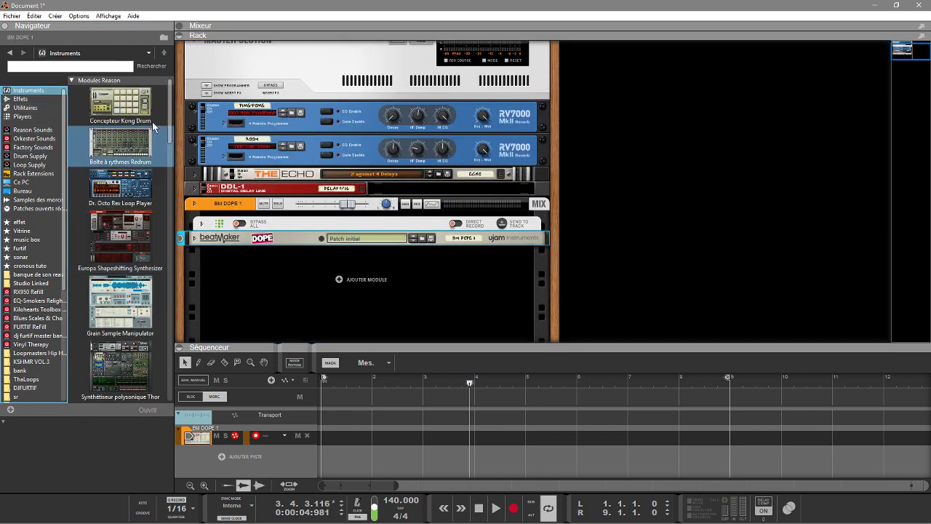
drag(172, 133, 187, 311)
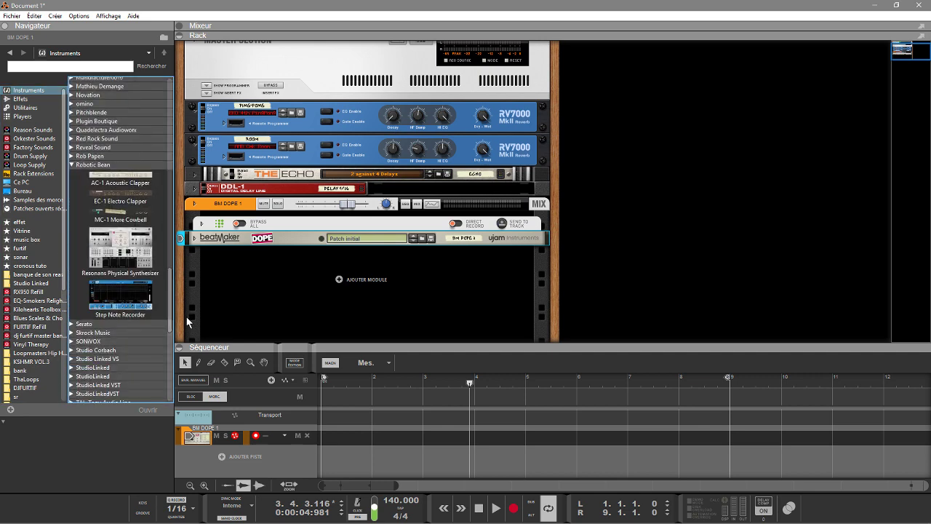
drag(107, 307, 325, 288)
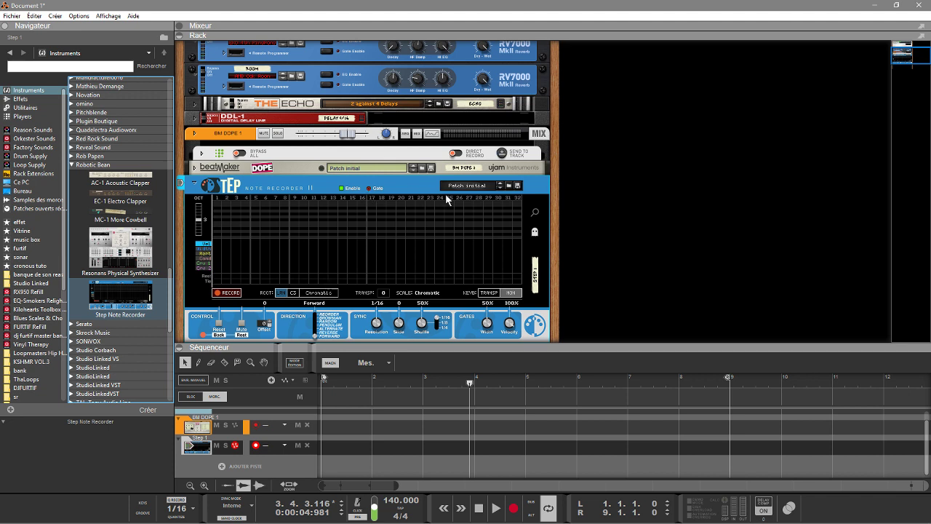
- Add an NN-XT advanced sampler to the rack below the Step Note Recorder
scroll(867, 63, down, 3)
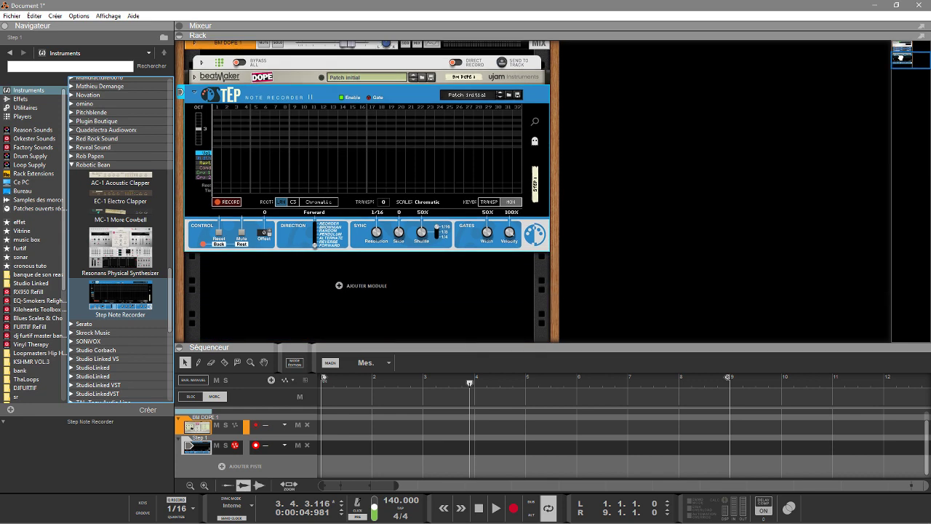
drag(173, 288, 171, 133)
scroll(171, 138, down, 5)
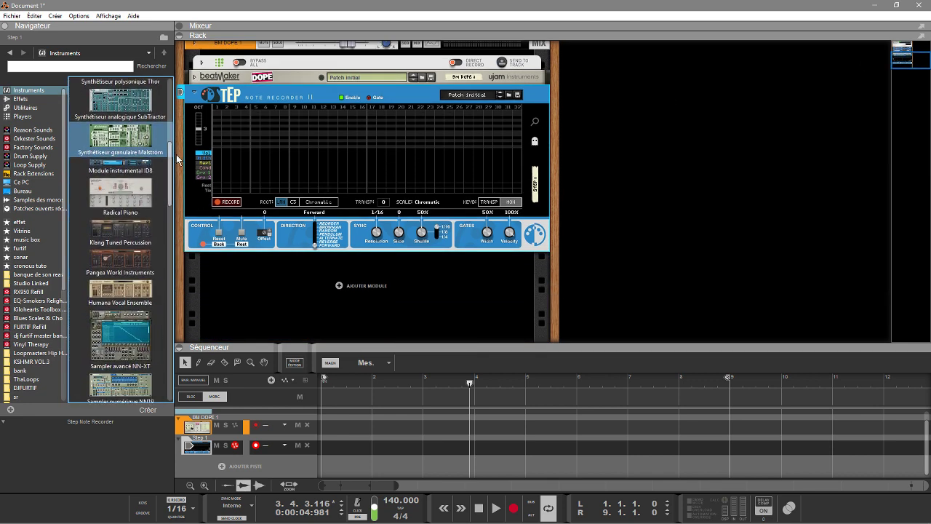
drag(109, 272, 284, 303)
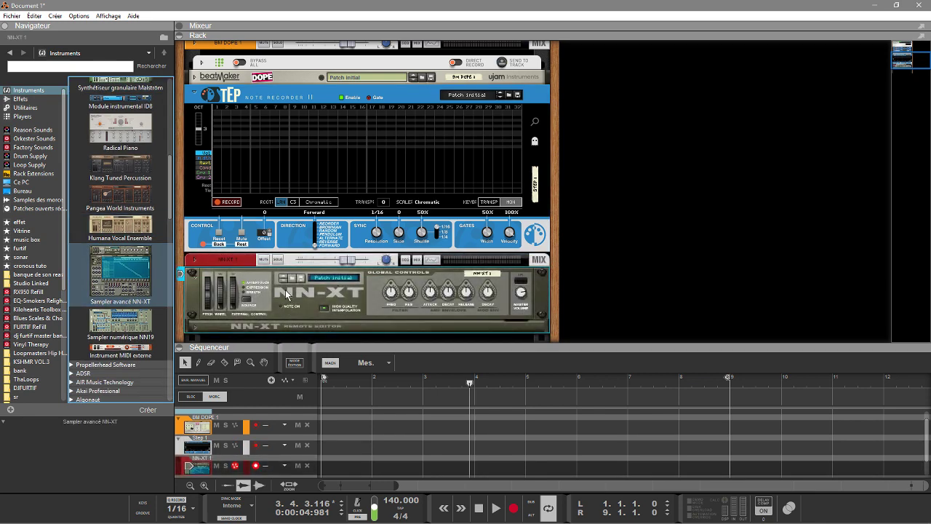
- Load the factory patch T RHODES MK I.sxt into the NN-XT sampler
click(292, 278)
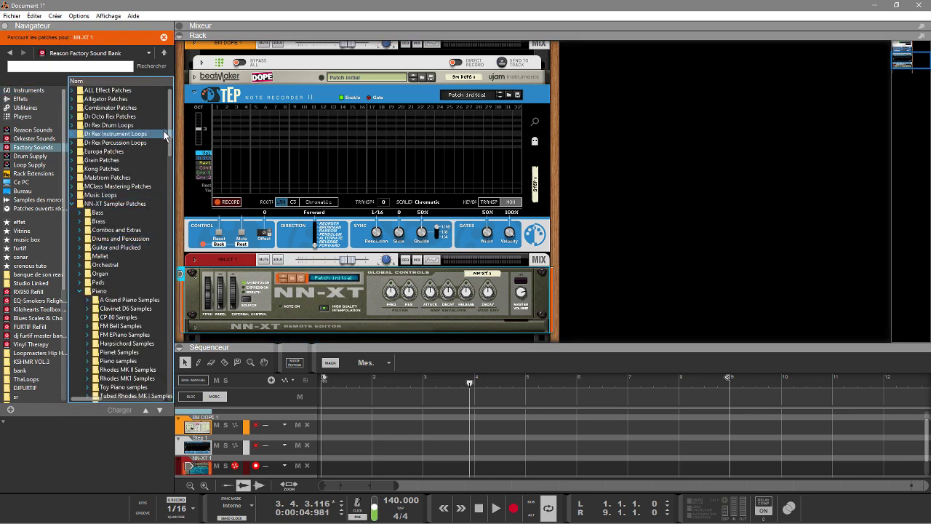
drag(172, 138, 205, 298)
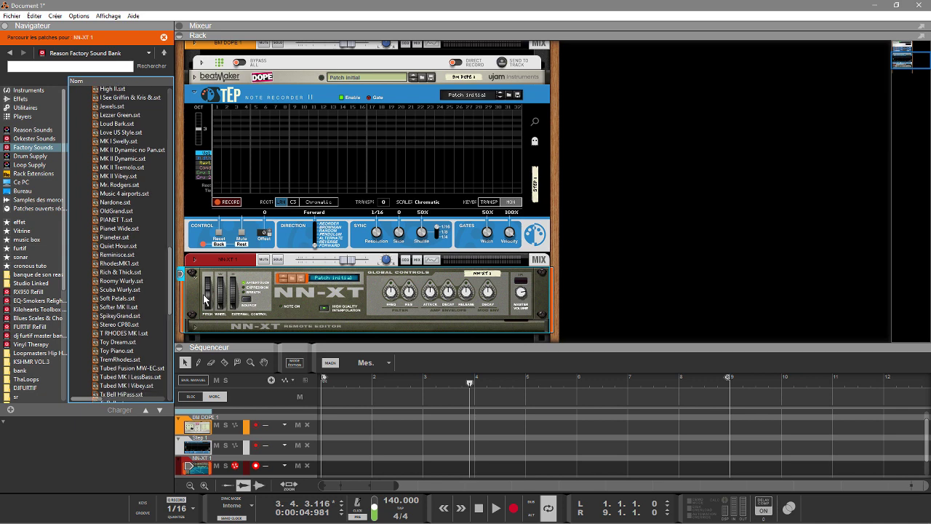
drag(134, 337, 341, 296)
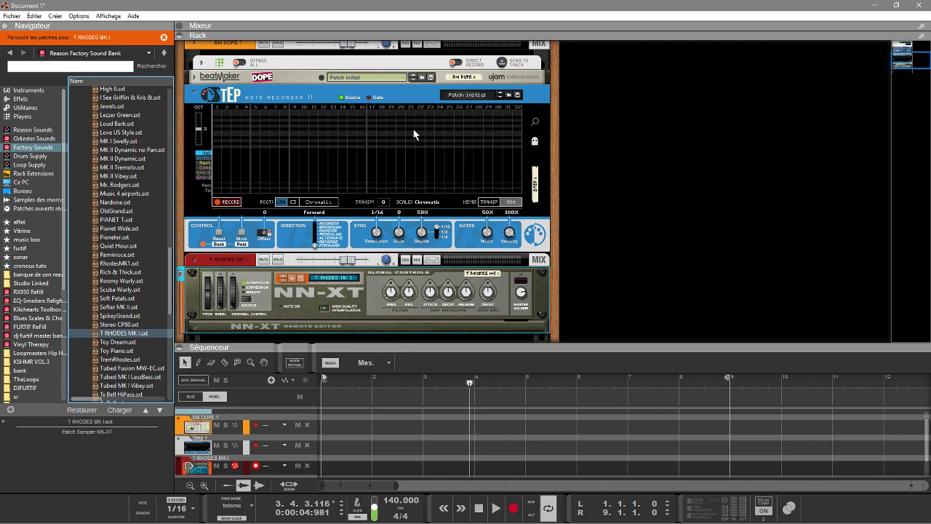
- Select the Step 1 track and cable the Step recorder's Gate and Note outputs to the NN-XT's Gate and CV inputs
click(188, 453)
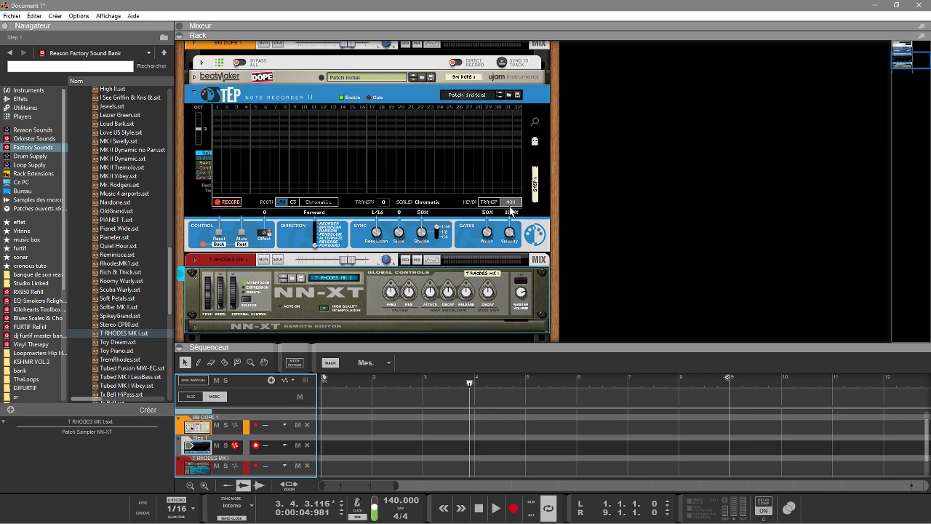
key(Tab)
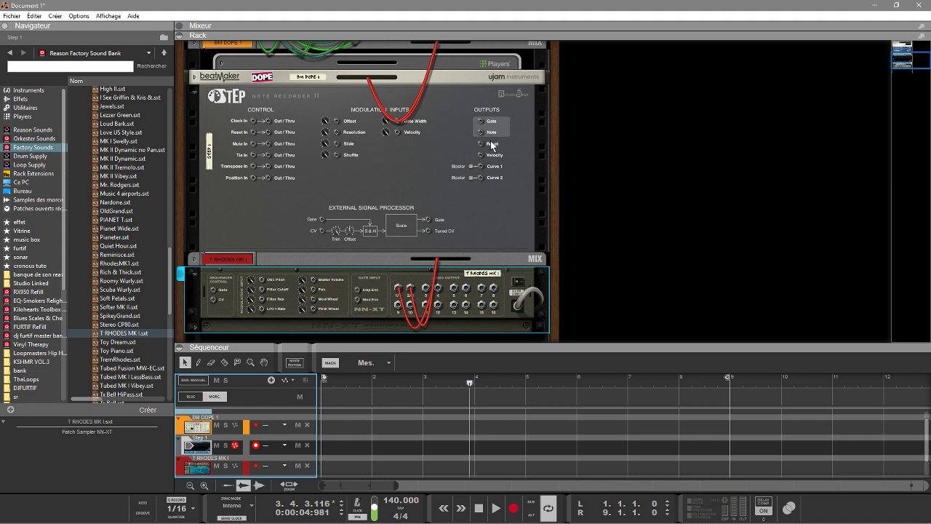
drag(480, 122, 215, 295)
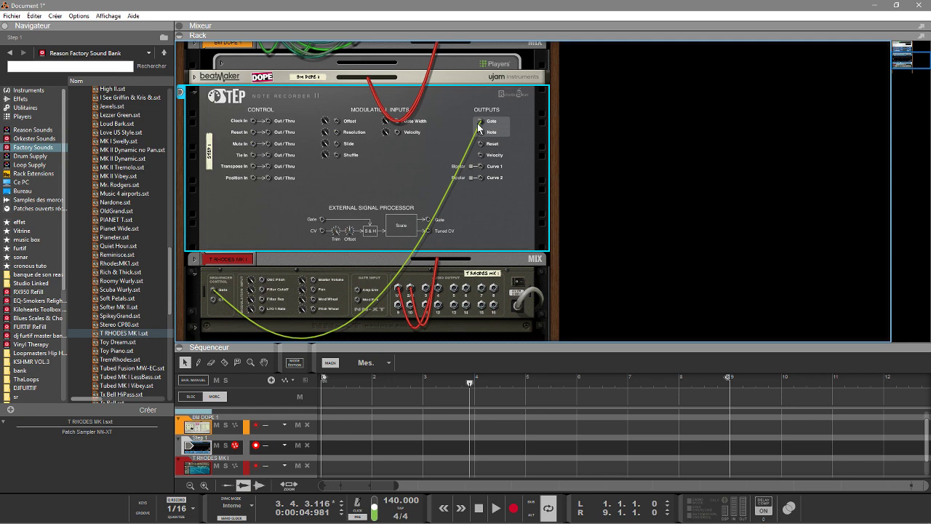
drag(480, 132, 213, 304)
key(Tab)
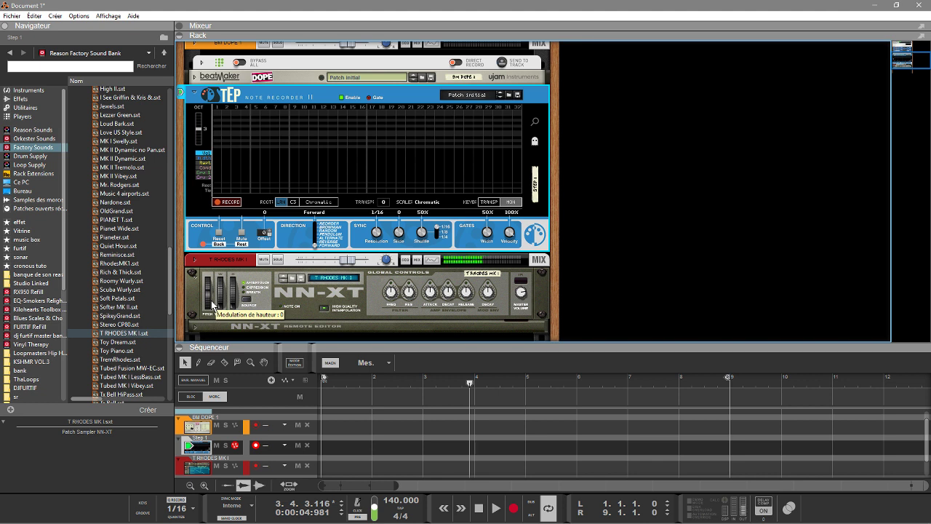
- Browse the Step Note Recorder's patches, looking through the Demos and Starters combinator folders
click(512, 202)
click(509, 95)
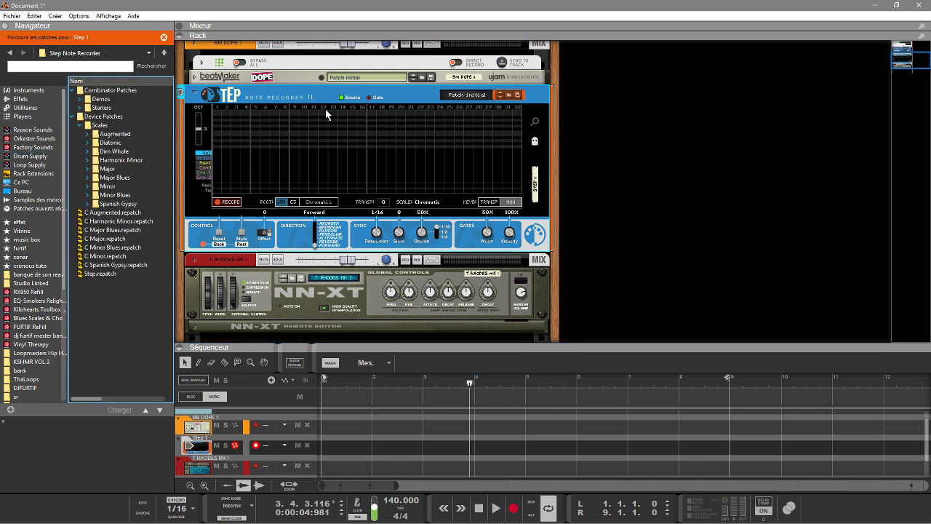
click(81, 100)
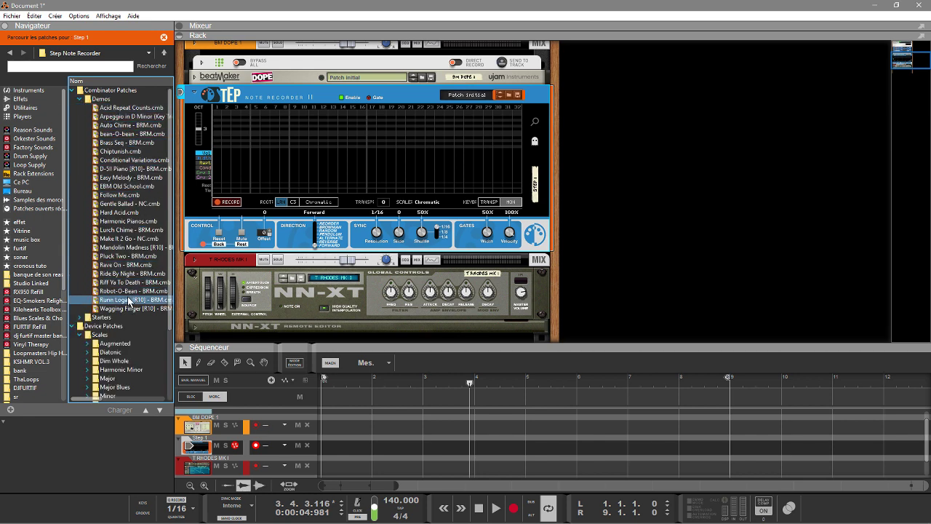
click(81, 99)
click(83, 107)
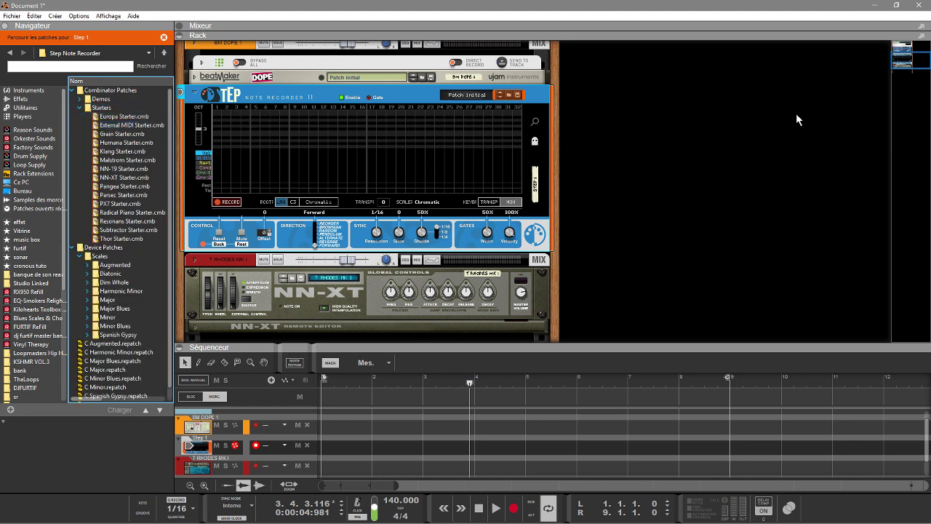
- Create a combinator from Europa Starter.cmb below the NN-XT and show its devices
drag(919, 57, 917, 73)
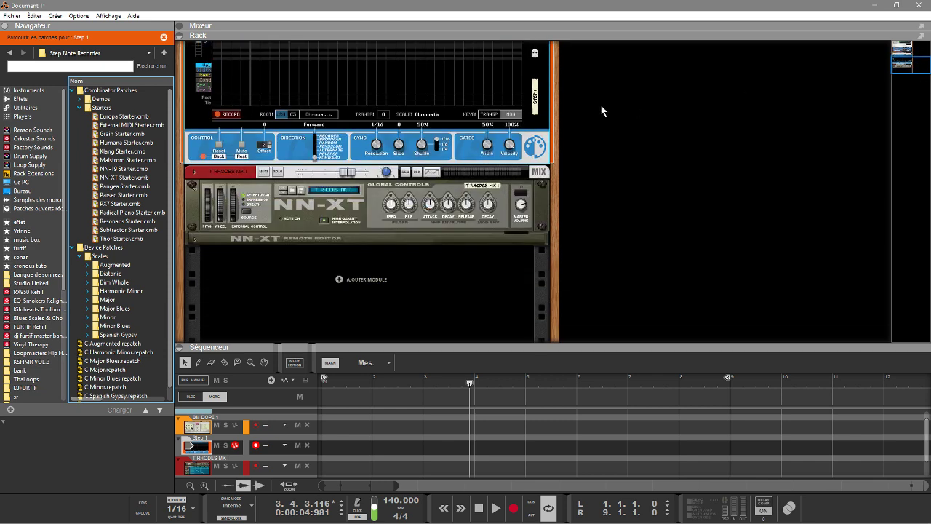
drag(126, 116, 349, 298)
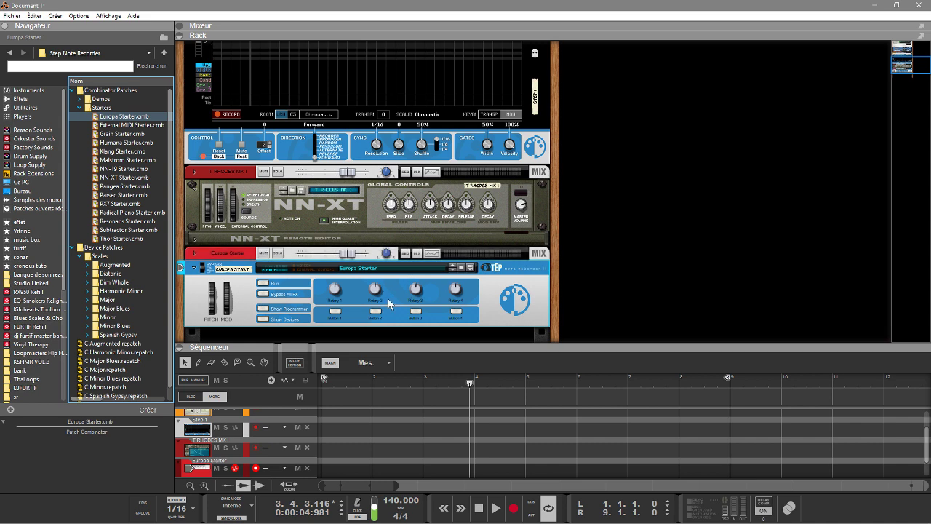
click(266, 320)
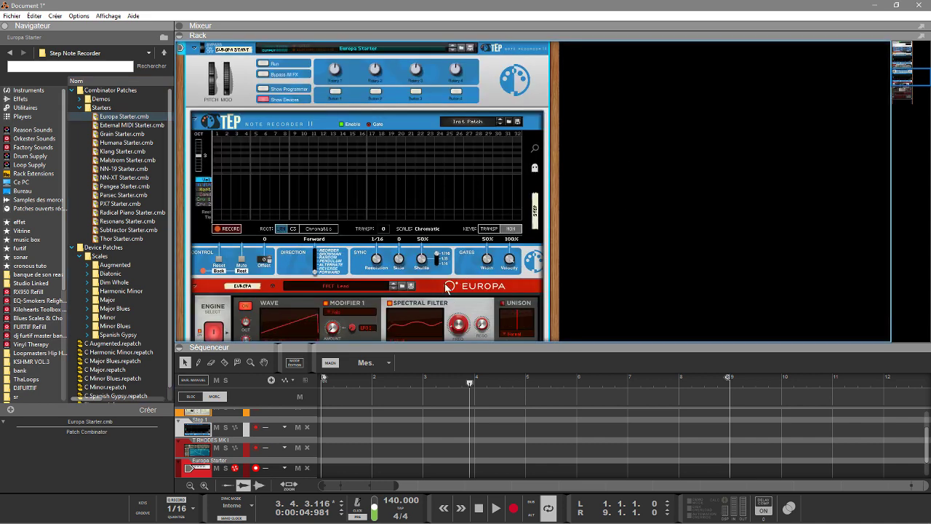
- Load External MIDI Starter.cmb and then Grain Starter.cmb into the combinator to examine their devices
click(138, 126)
drag(139, 132, 358, 80)
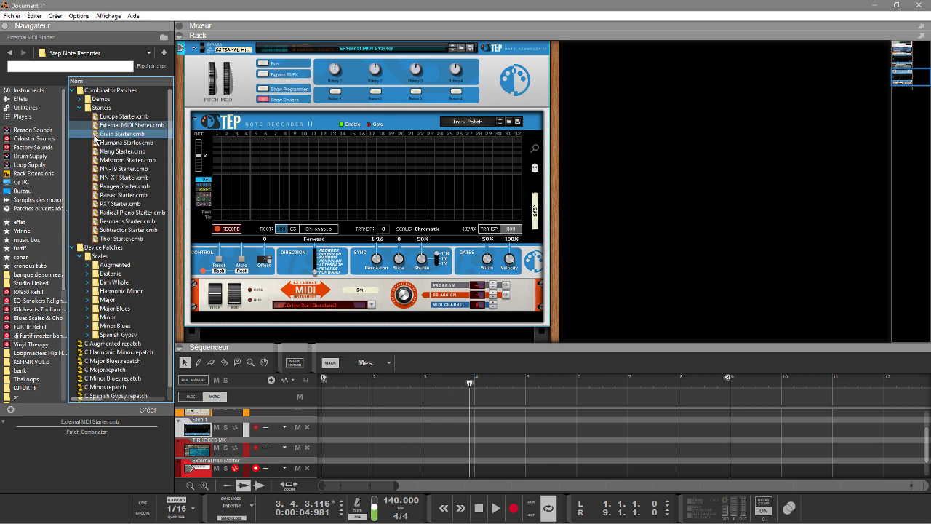
drag(94, 138, 376, 92)
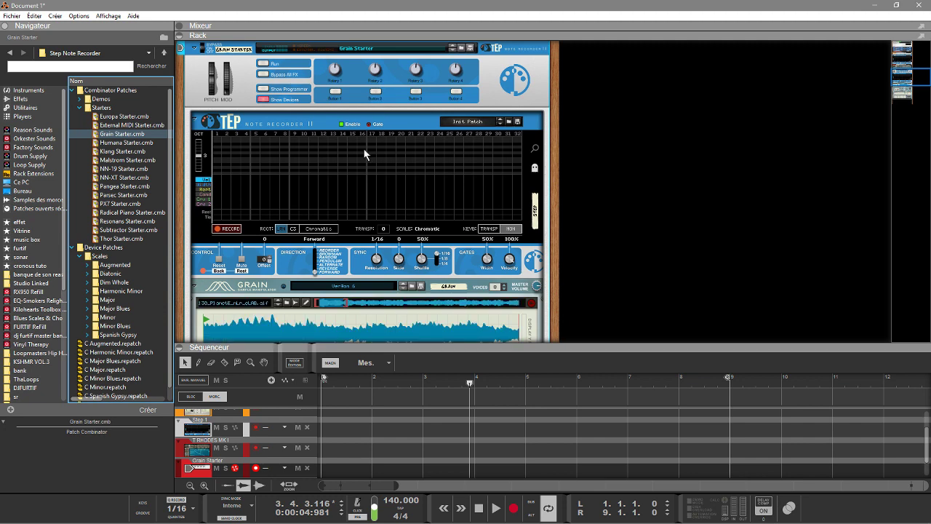
drag(919, 73, 920, 99)
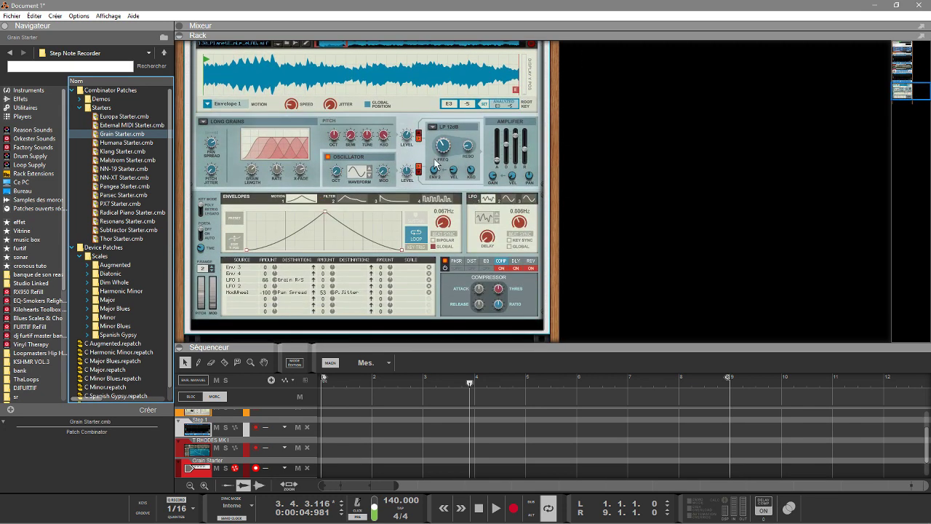
- Load NN-19 Starter.cmb into the combinator and turn the rack around to inspect its cabling
double_click(121, 169)
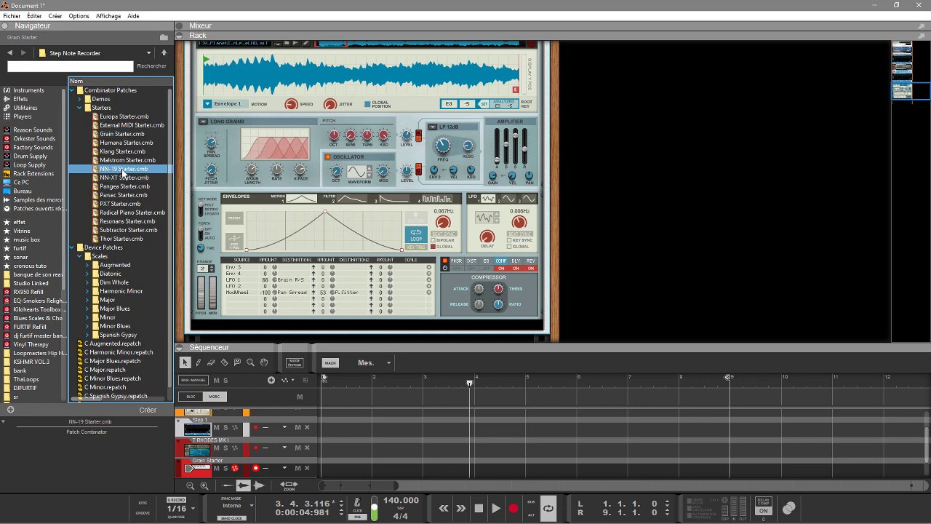
drag(405, 65, 513, 65)
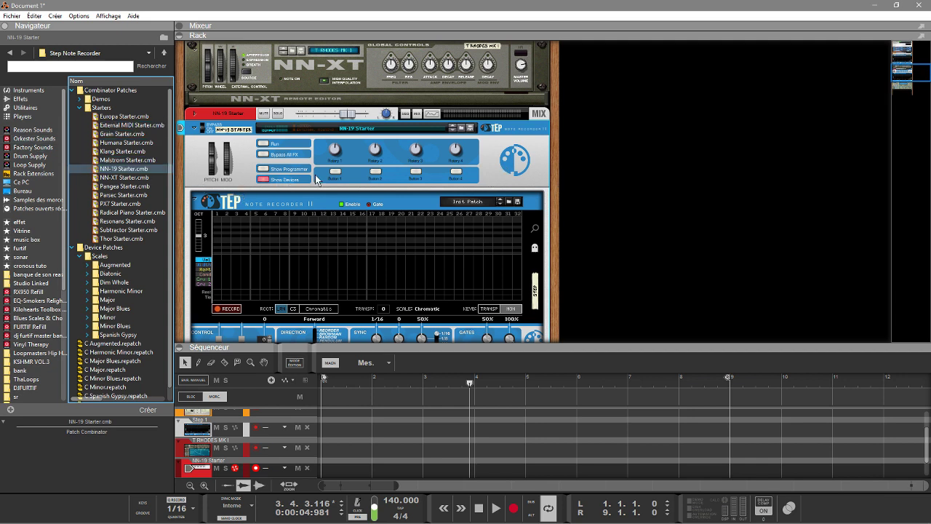
key(Tab)
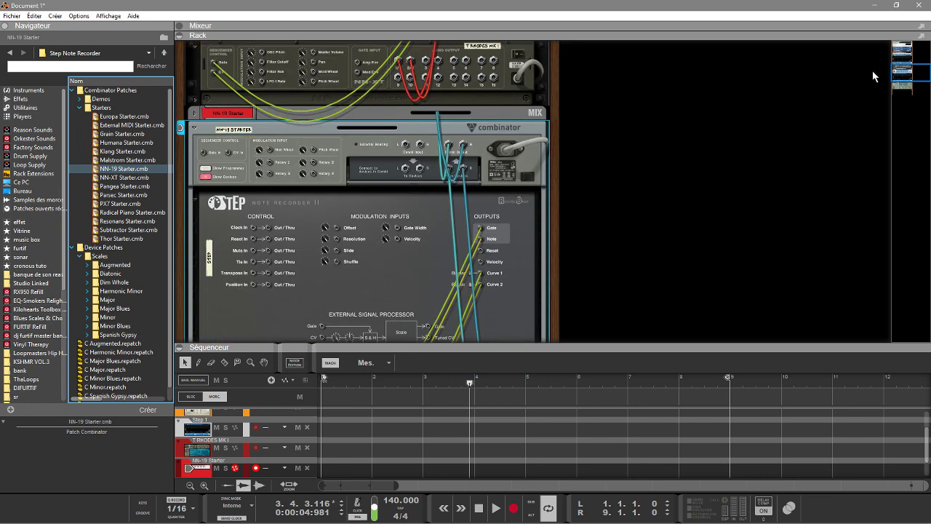
mouse_move(902, 73)
mouse_down()
mouse_move(903, 90)
mouse_move(892, 70)
mouse_up()
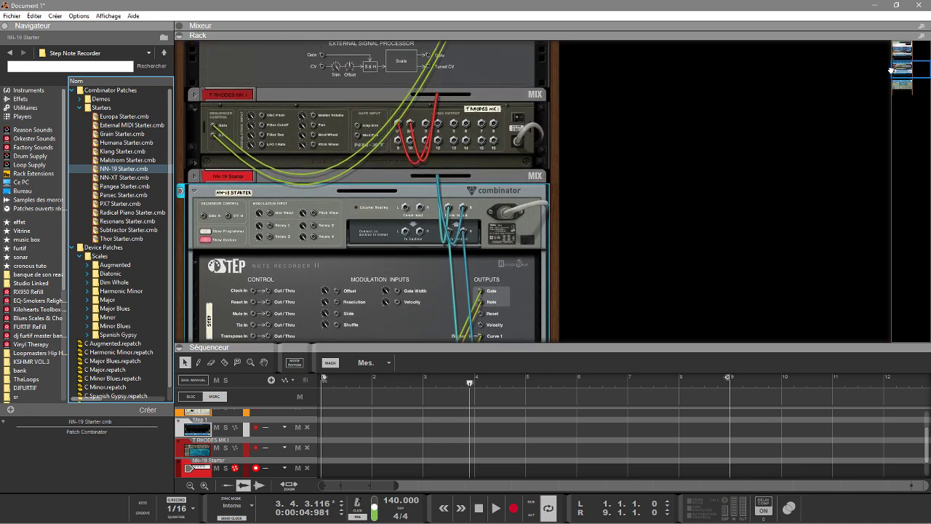
click(476, 204)
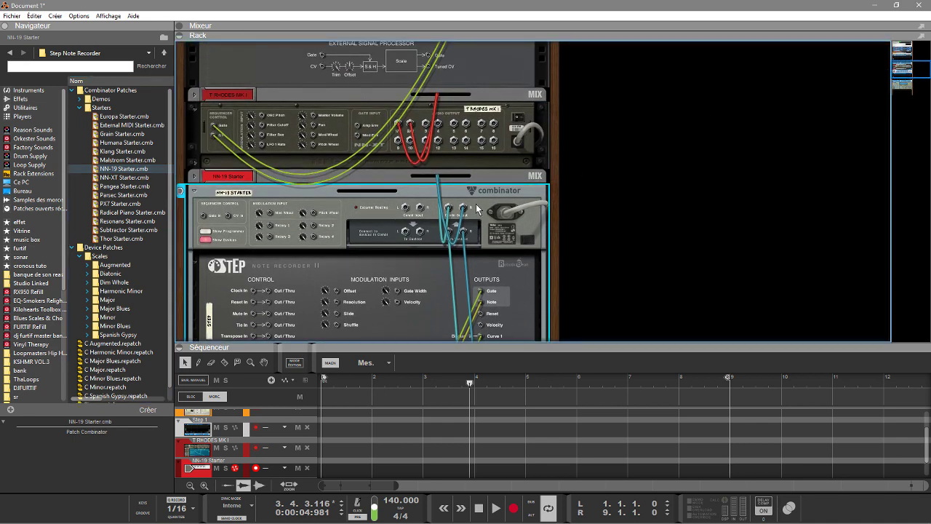
- Delete the NN-19 Starter combinator with its whole device group, flip the rack back to its front, and select the Step 1 track
key(Delete)
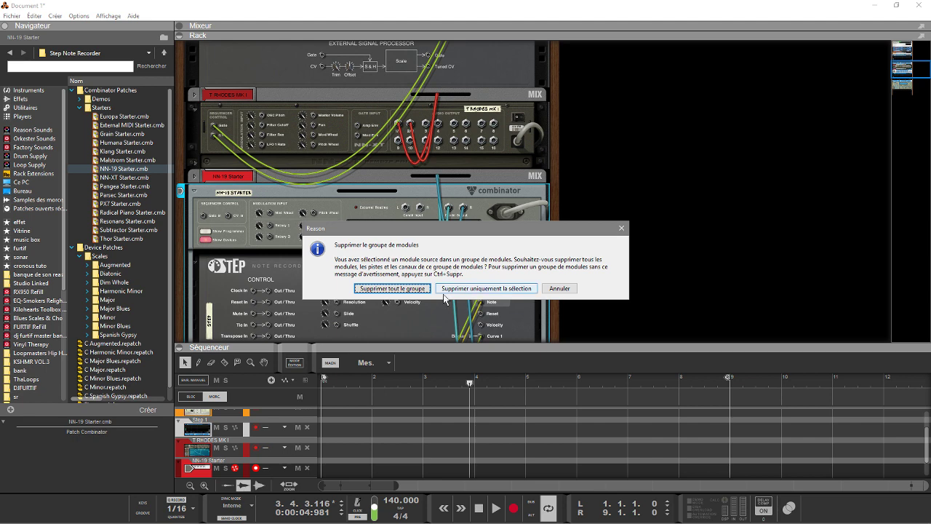
click(400, 289)
key(Tab)
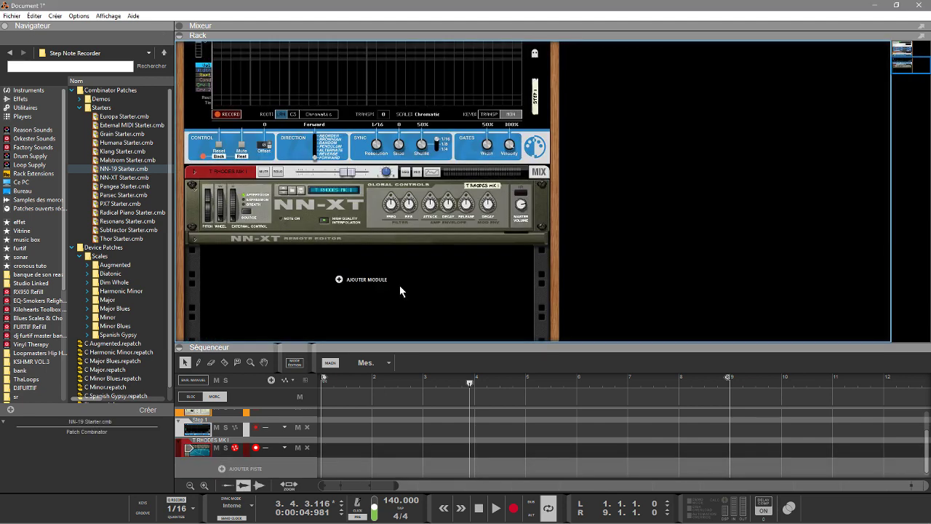
drag(908, 69, 909, 62)
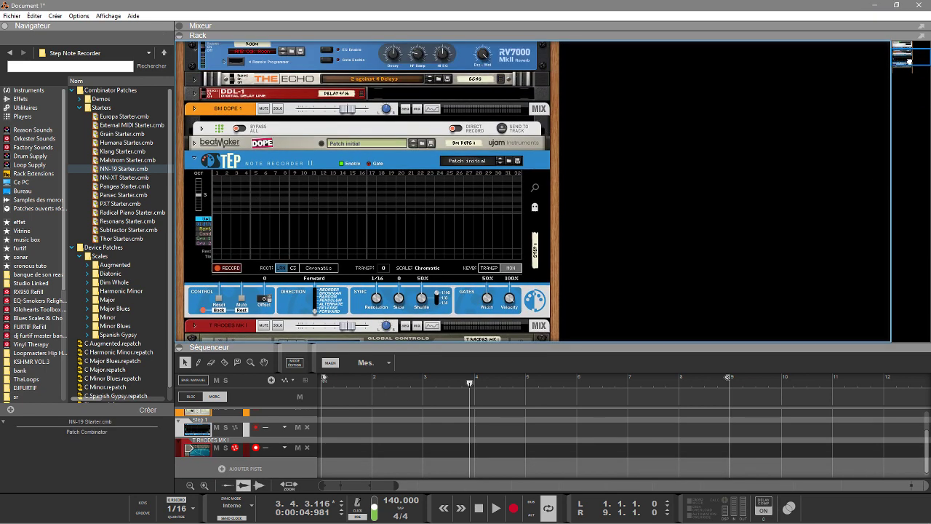
click(197, 431)
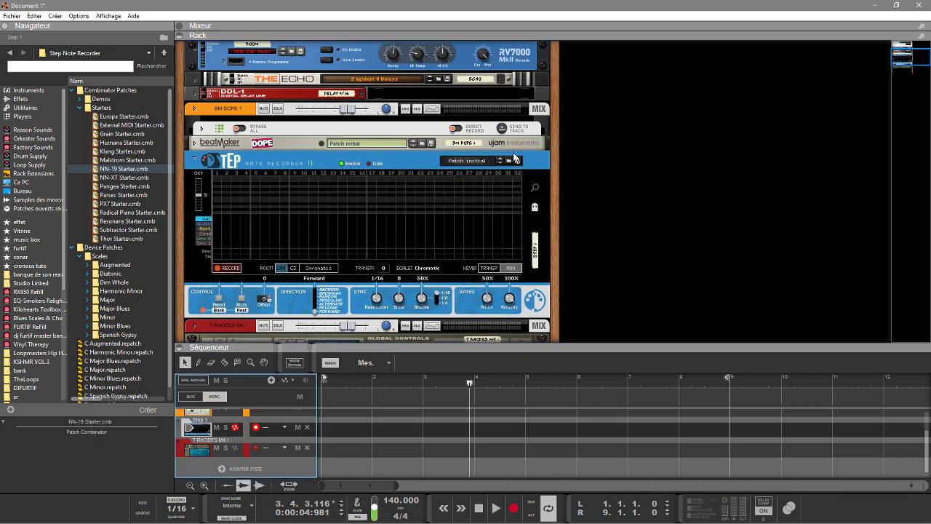
- Load C Augmented.repatch into the Step Note Recorder and set its resolution to 1/8
click(83, 107)
click(80, 108)
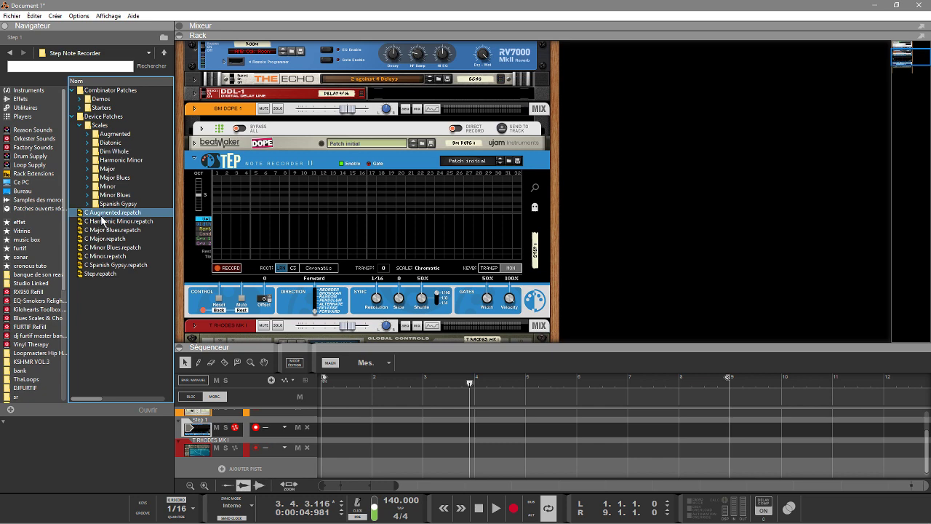
drag(104, 214, 242, 195)
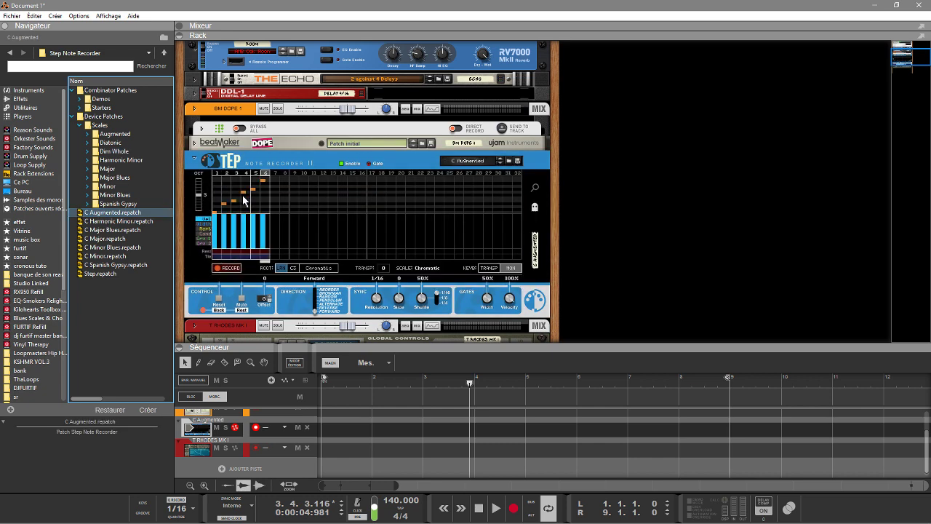
click(377, 306)
drag(377, 307, 375, 329)
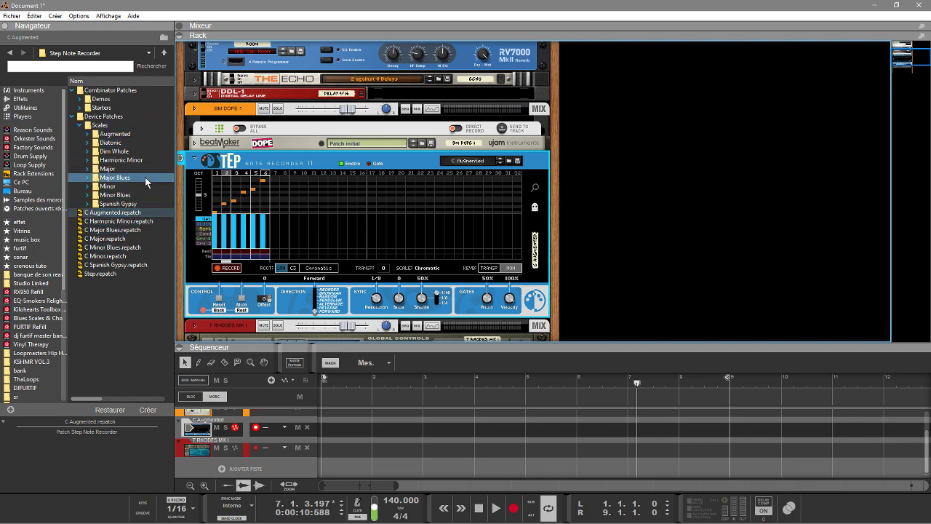
- Load Step.repatch into the Step Note Recorder and enlarge its note grid
click(85, 126)
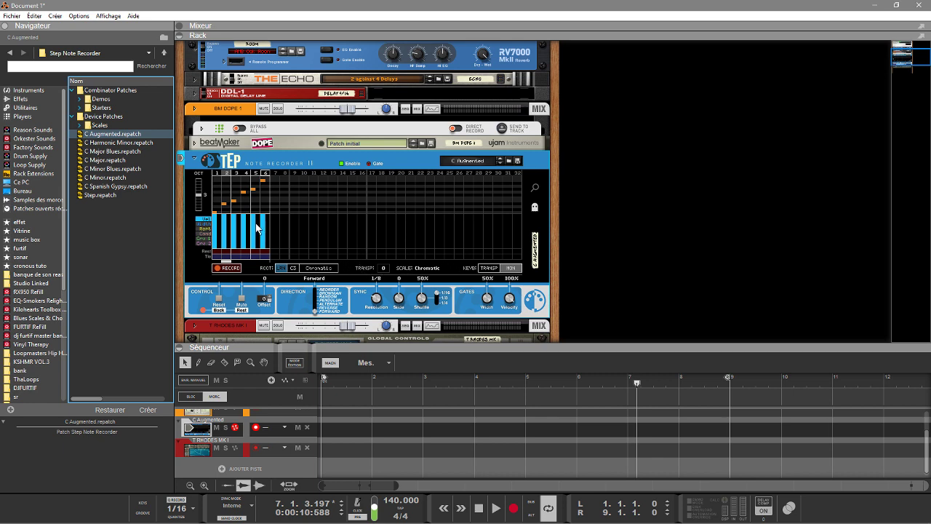
drag(80, 195, 307, 201)
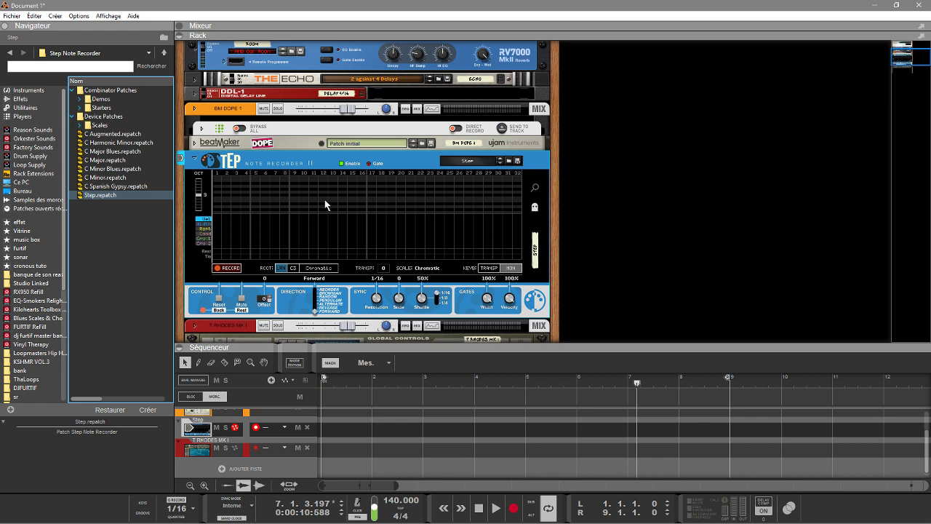
click(536, 188)
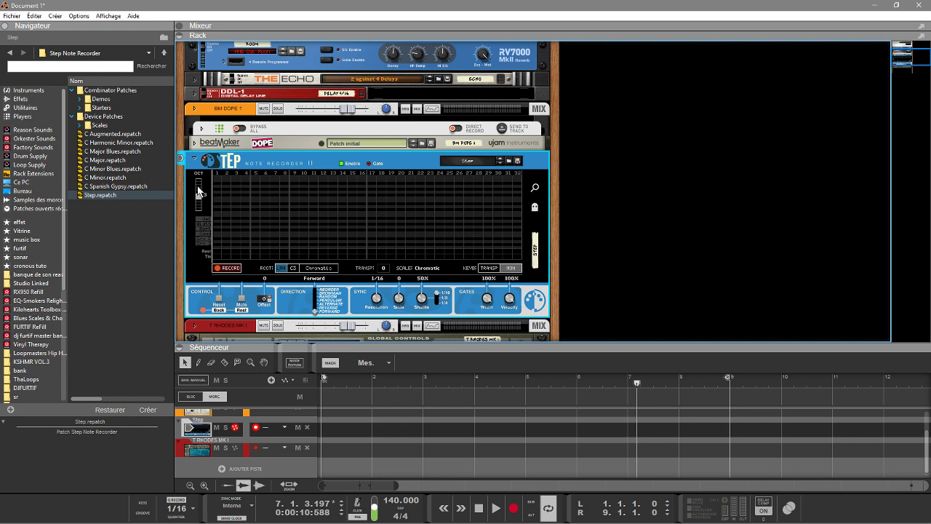
- Set the note grid's octave to 4 and review the available scales, keeping Chromatic
mouse_move(200, 187)
mouse_down()
mouse_move(201, 209)
mouse_move(203, 200)
mouse_up()
click(201, 197)
mouse_move(202, 196)
mouse_down()
mouse_move(198, 207)
mouse_move(200, 197)
mouse_up()
click(323, 271)
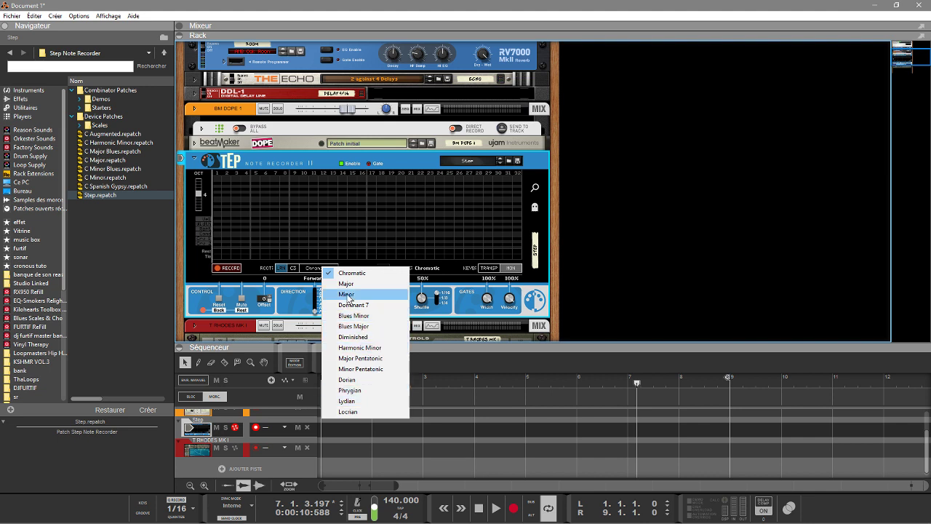
click(256, 271)
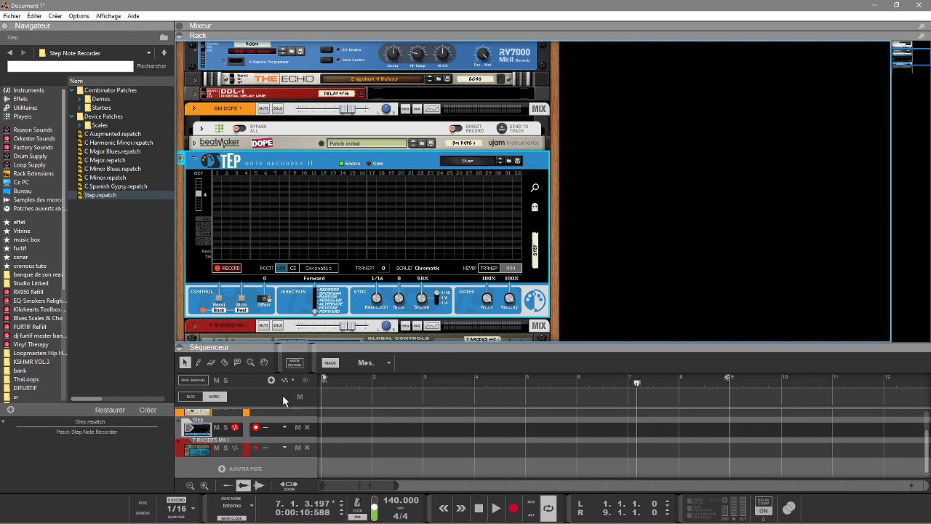
- Record a 32-step note pattern in the Step Note Recorder and play it back at a resolution of 1/8
click(227, 268)
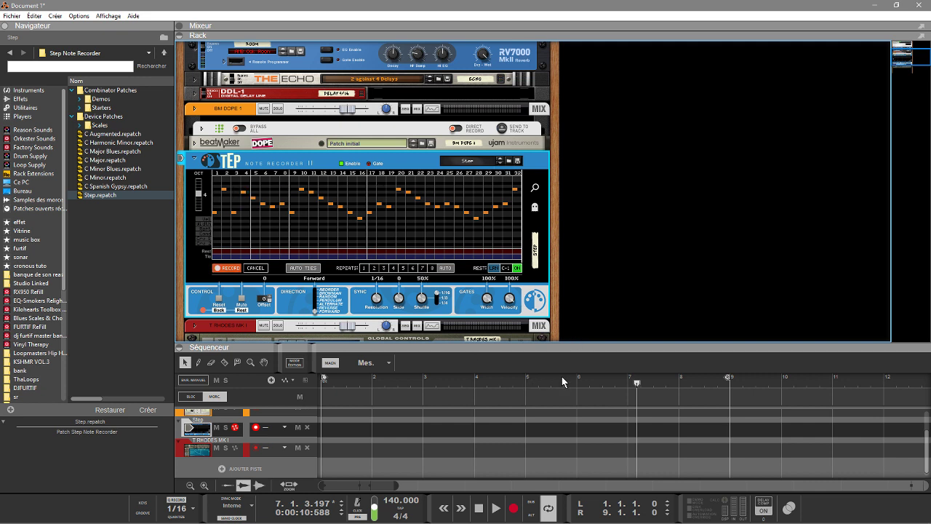
click(228, 267)
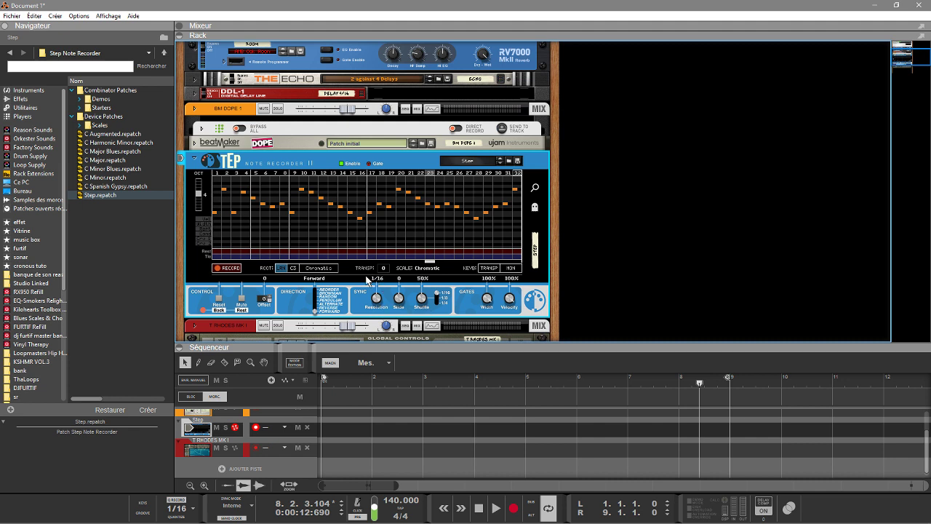
drag(375, 300, 368, 333)
key(space)
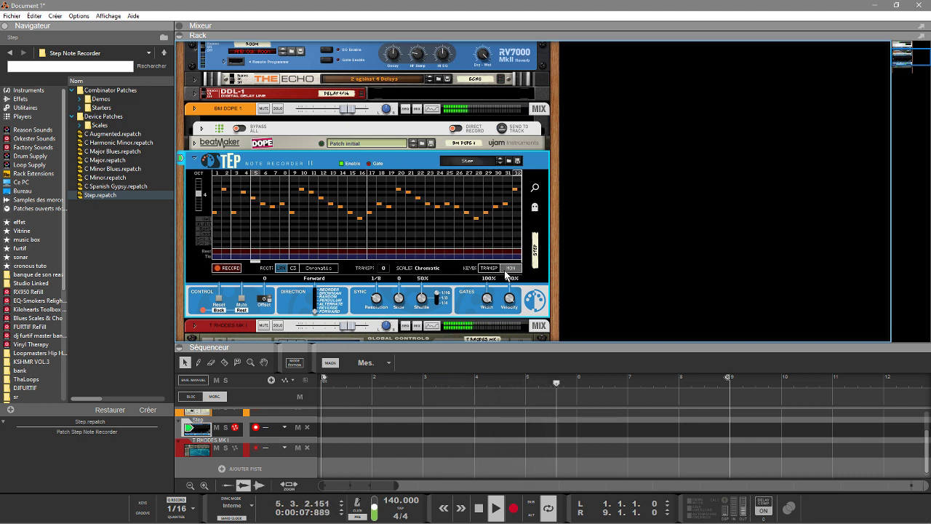
key(space)
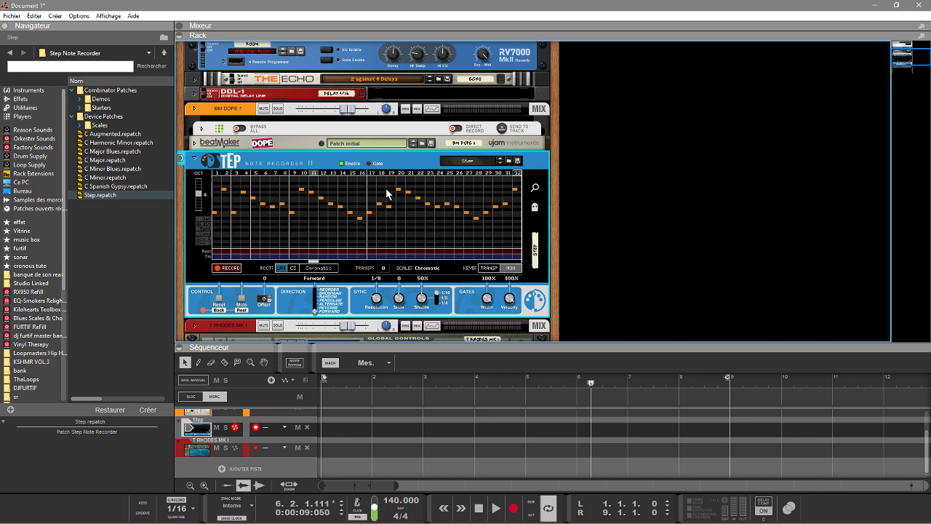
- Switch the Step Note Recorder's key mode from monitoring to transposing and audition the pattern
click(507, 268)
click(488, 270)
key(space)
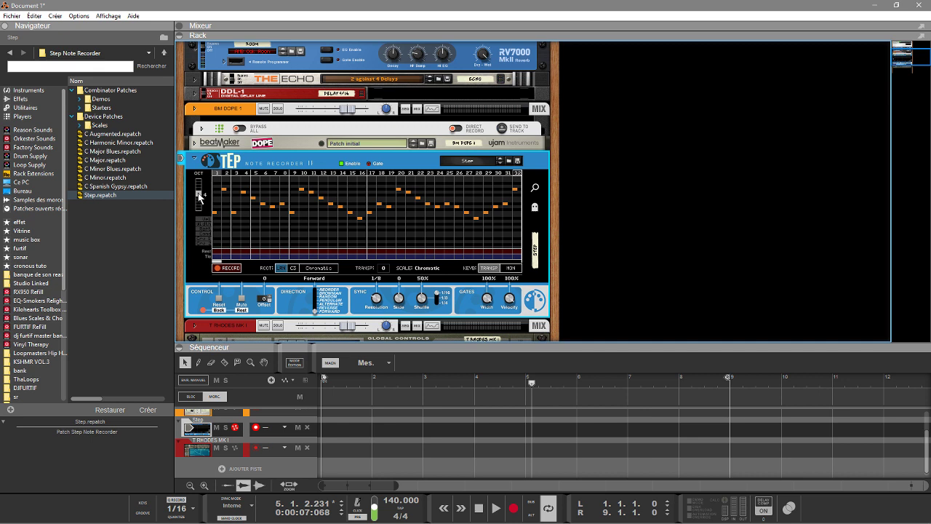
- Show the pattern's velocity lane, adjust the velocities of individual steps, and play the pattern
drag(201, 189, 206, 215)
click(203, 221)
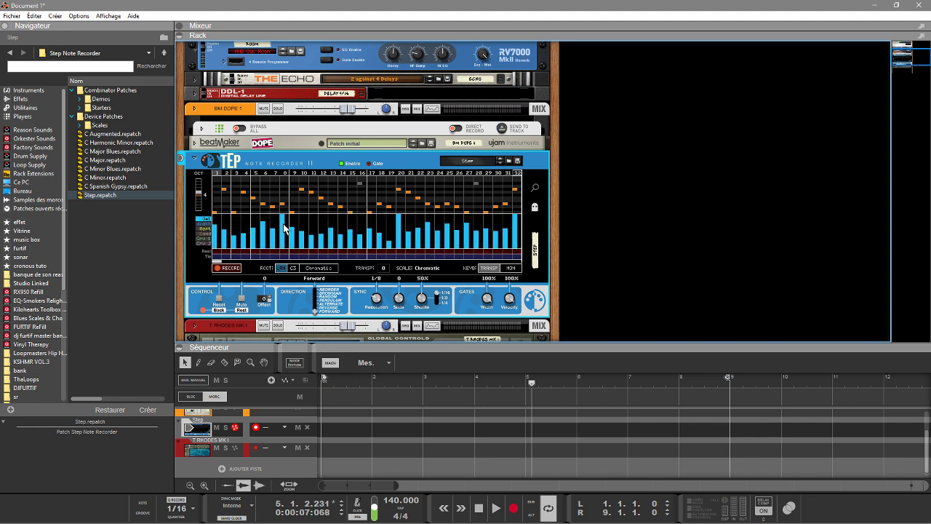
key(space)
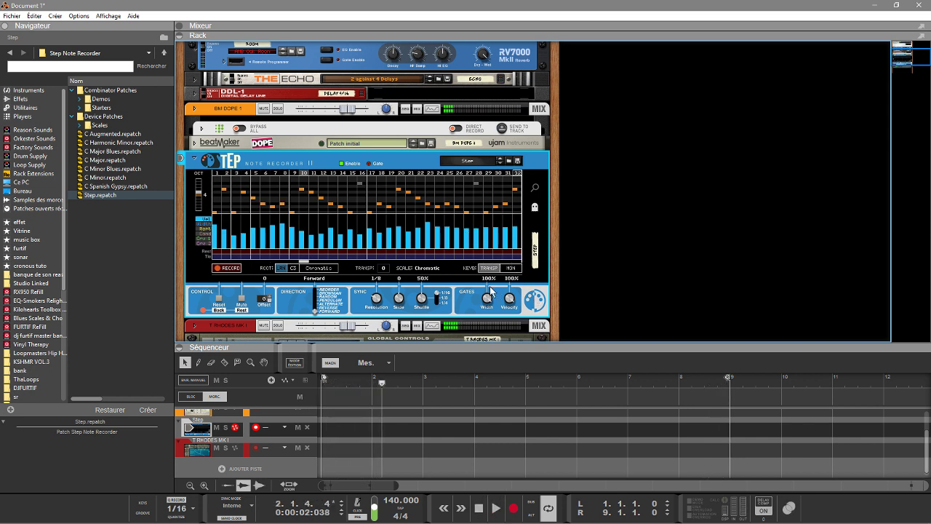
- Try different gate widths and velocities during playback, ending with the gate width at 80% and the velocity at 92%
drag(510, 299, 506, 339)
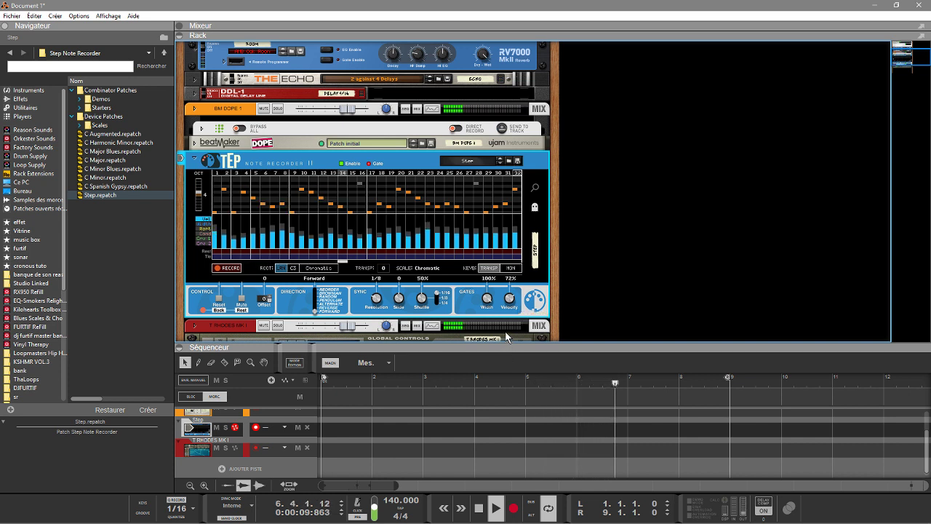
key(space)
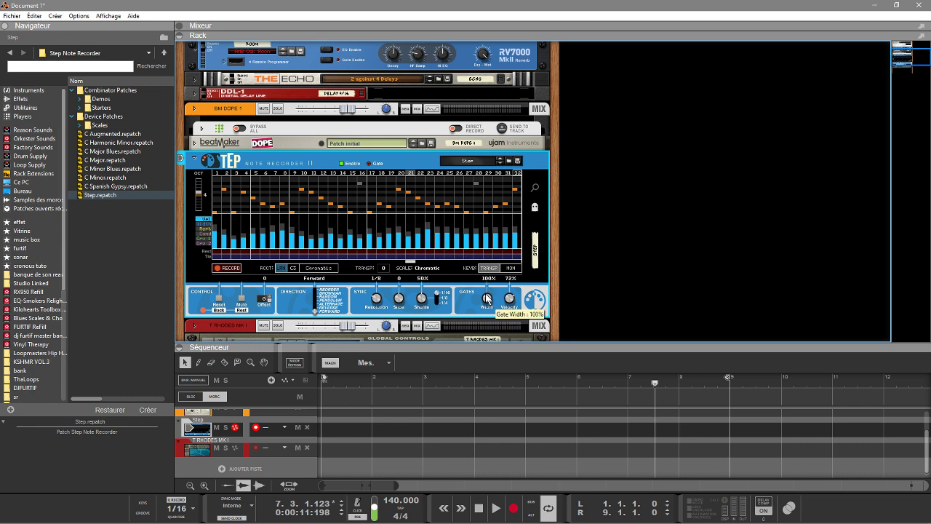
drag(487, 298, 494, 340)
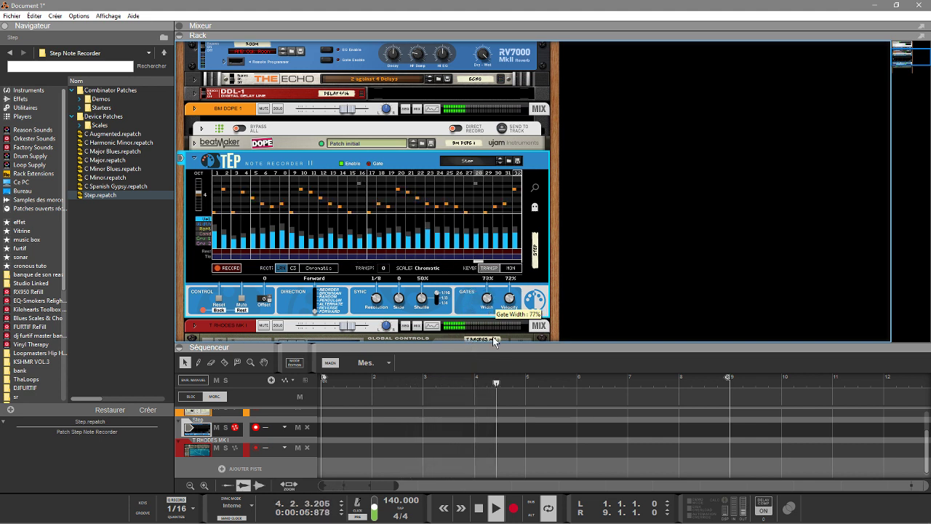
mouse_move(496, 379)
mouse_down()
mouse_move(500, 422)
mouse_move(486, 383)
mouse_up()
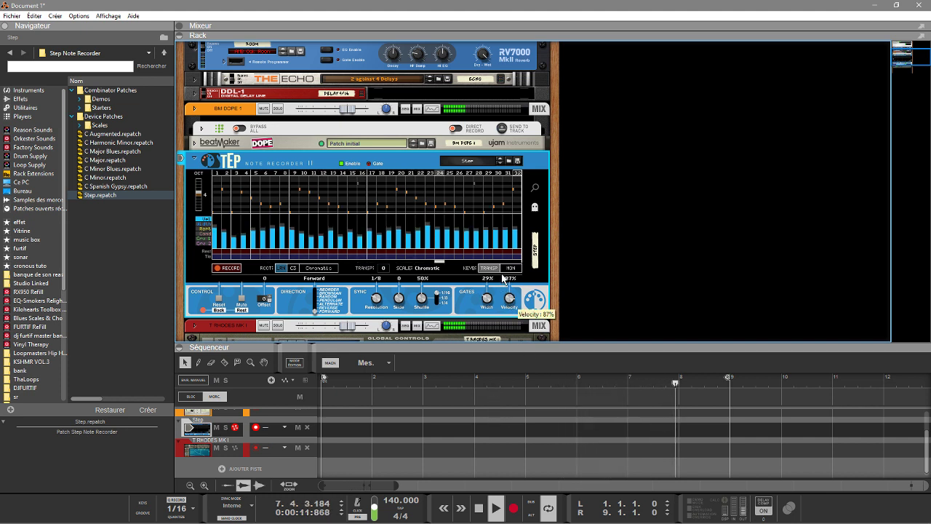
drag(492, 304, 477, 240)
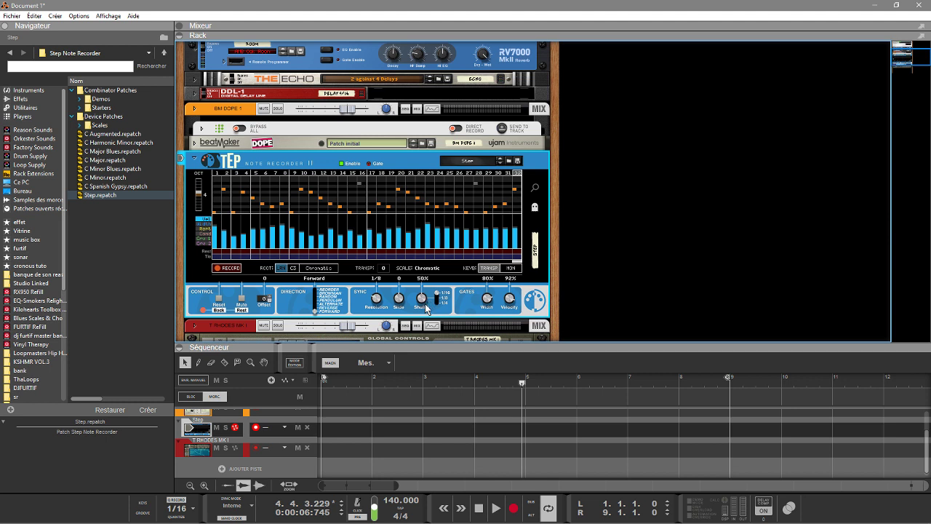
- Set the shuffle to 59% on 1/8 notes and the slide to 34, keeping the resolution at 1/8
mouse_move(421, 300)
drag(421, 300, 416, 258)
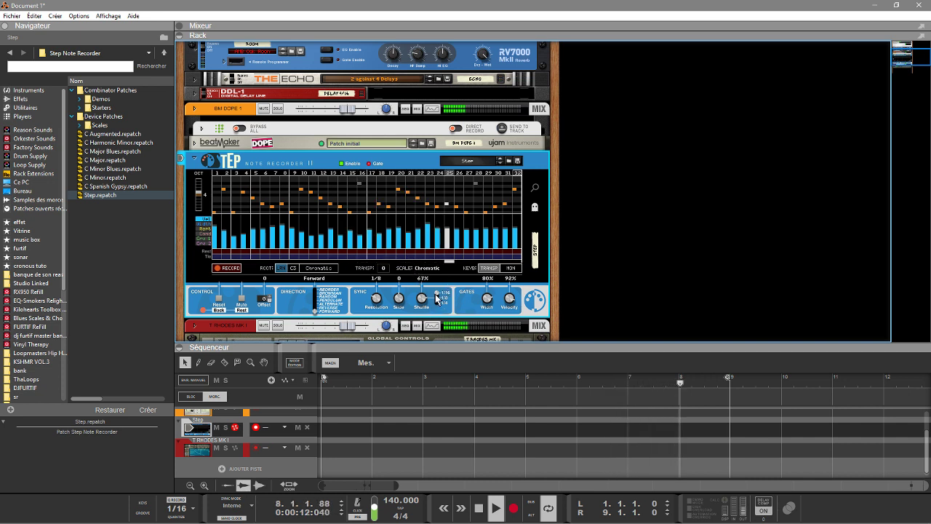
click(437, 300)
drag(422, 299, 388, 280)
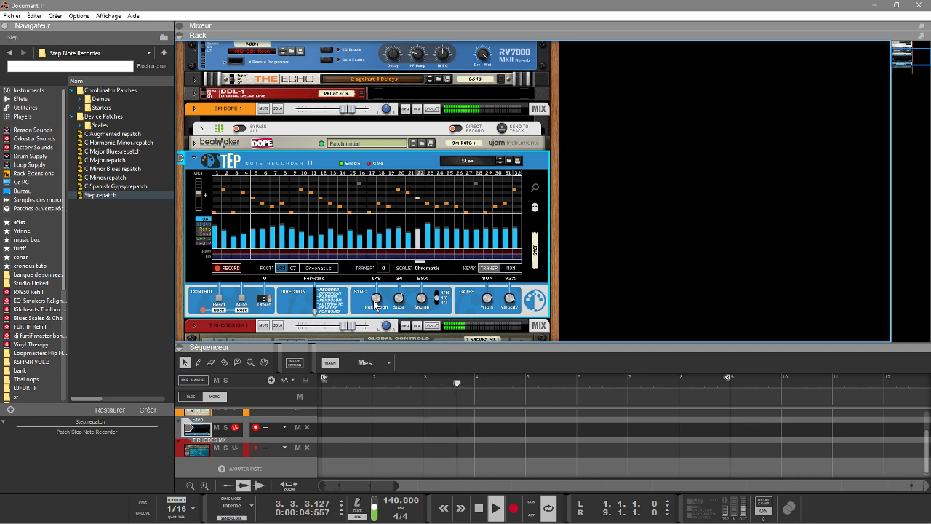
mouse_move(375, 300)
mouse_down()
mouse_move(358, 190)
mouse_move(361, 298)
mouse_up()
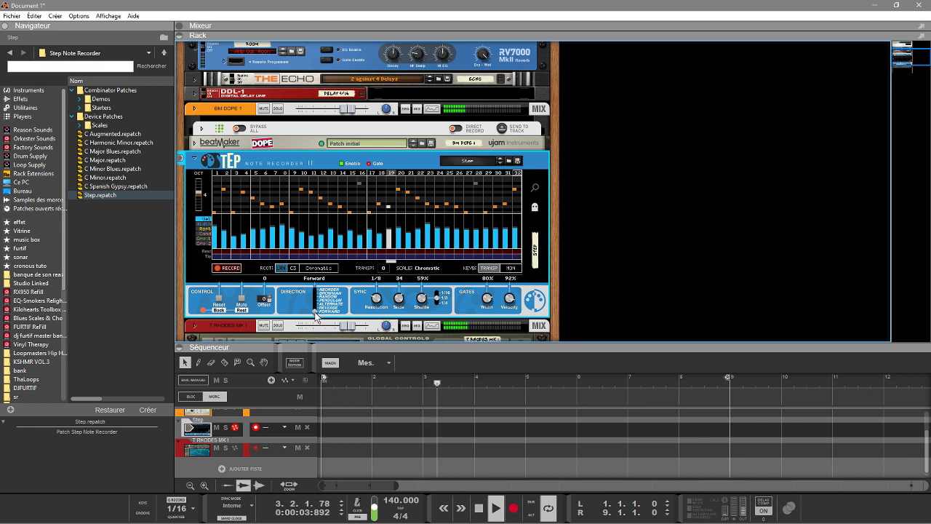
- Audition the Reverse, Alternate, Pendulum, Random, Brownian and Reorder playback directions, return to Forward, and stop playback
scroll(314, 313, up, 1)
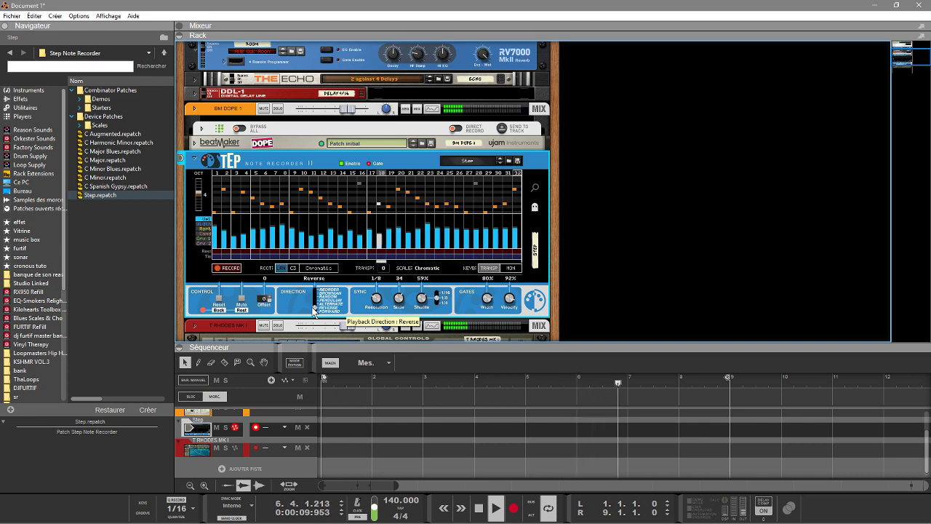
scroll(314, 309, up, 1)
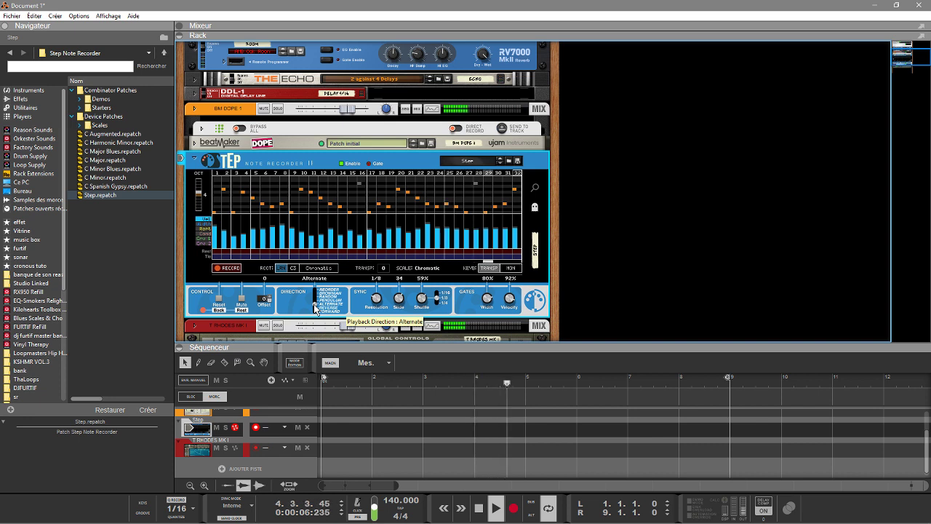
scroll(314, 308, up, 1)
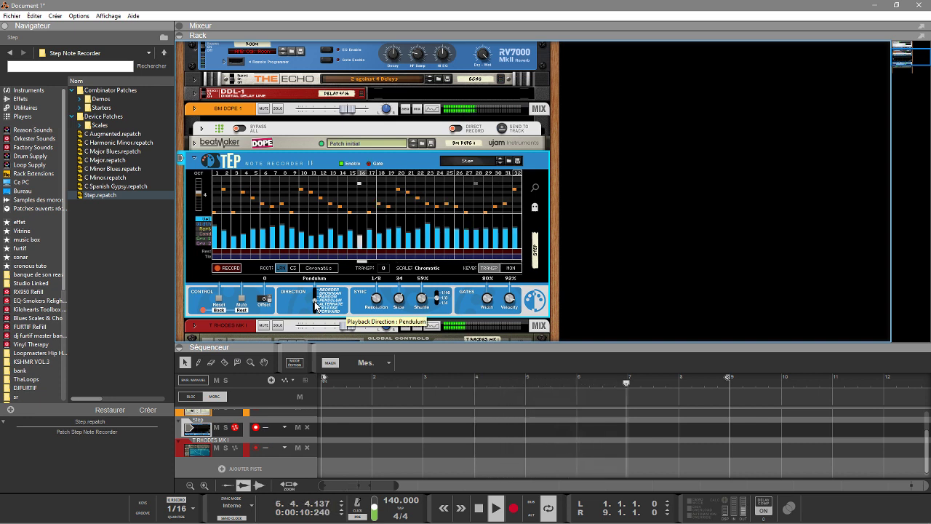
scroll(314, 304, up, 1)
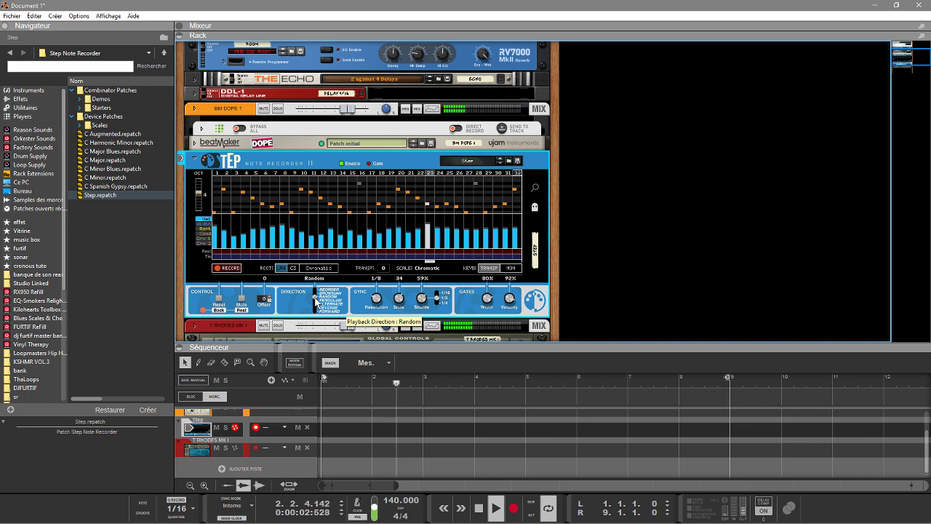
scroll(315, 301, up, 1)
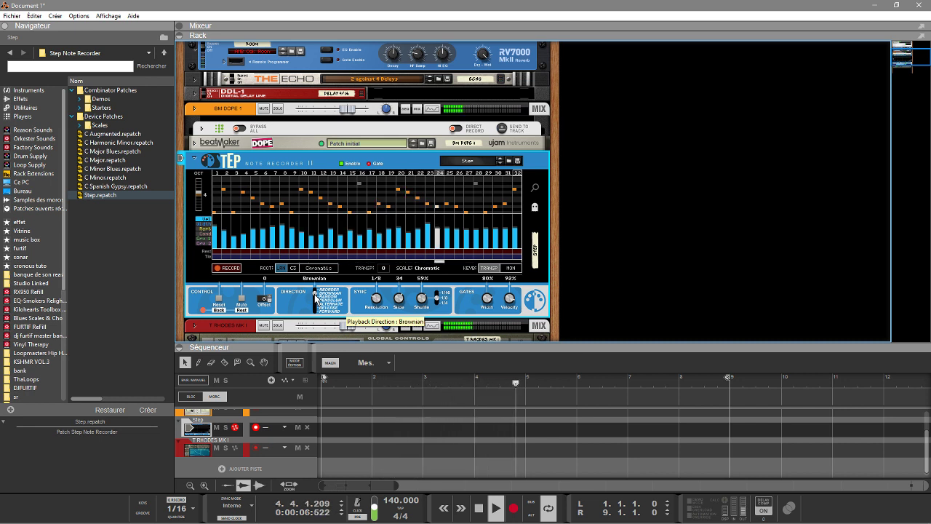
scroll(315, 296, up, 1)
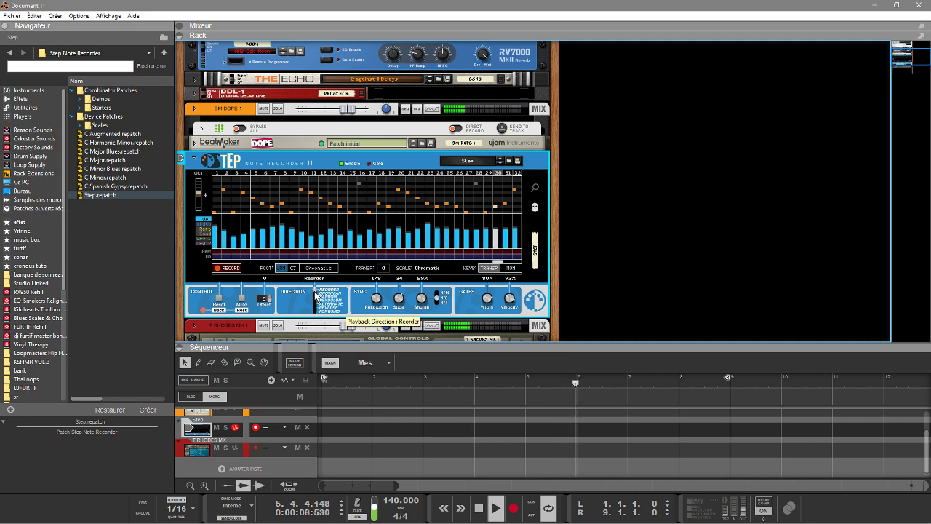
scroll(315, 294, down, 6)
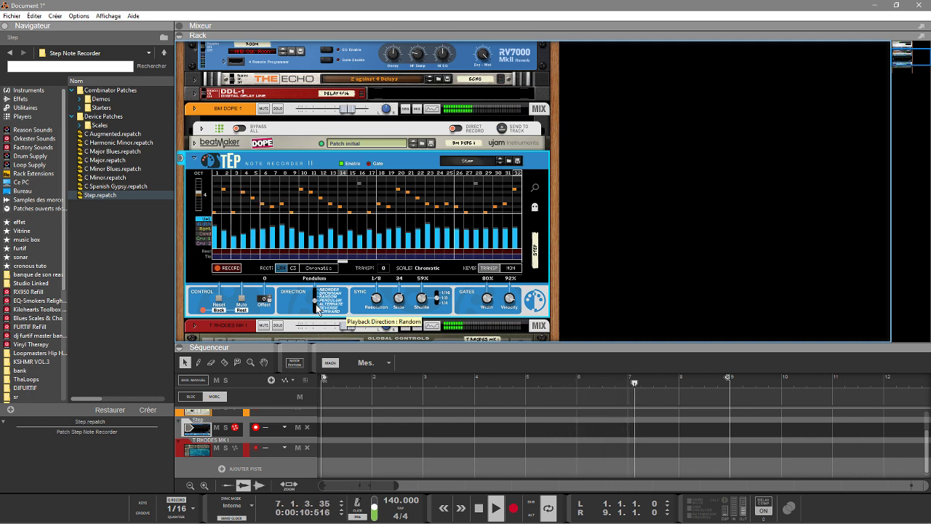
key(space)
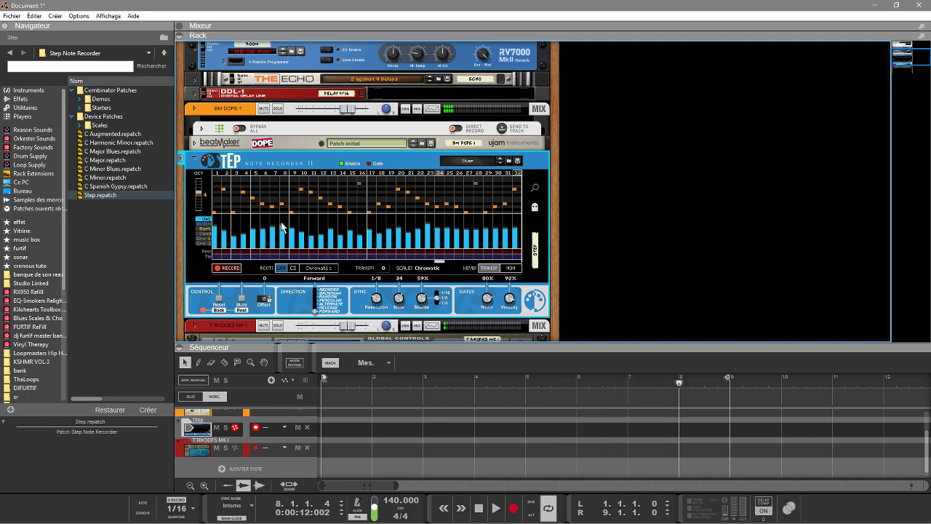
- Play the velocity-adjusted pattern, show the per-step gate width lane, and set the overall gate width to 71% during playback
key(space)
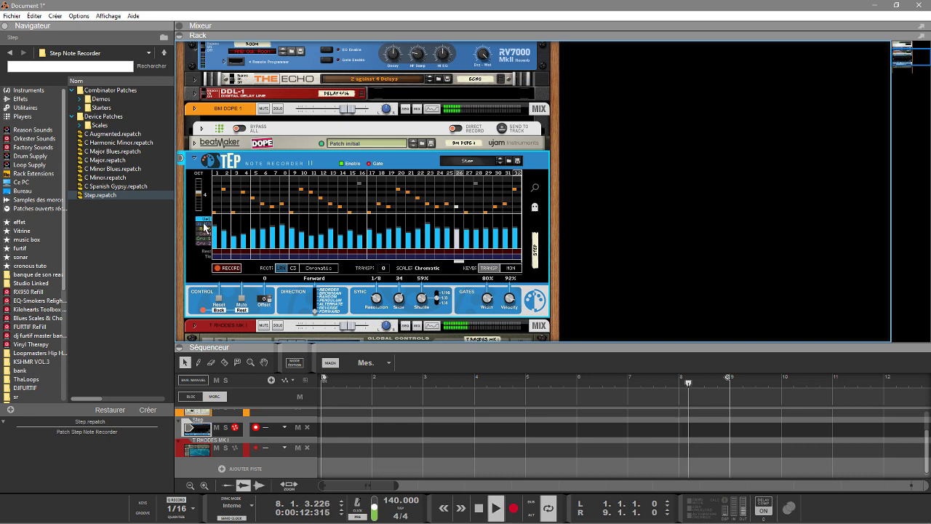
key(space)
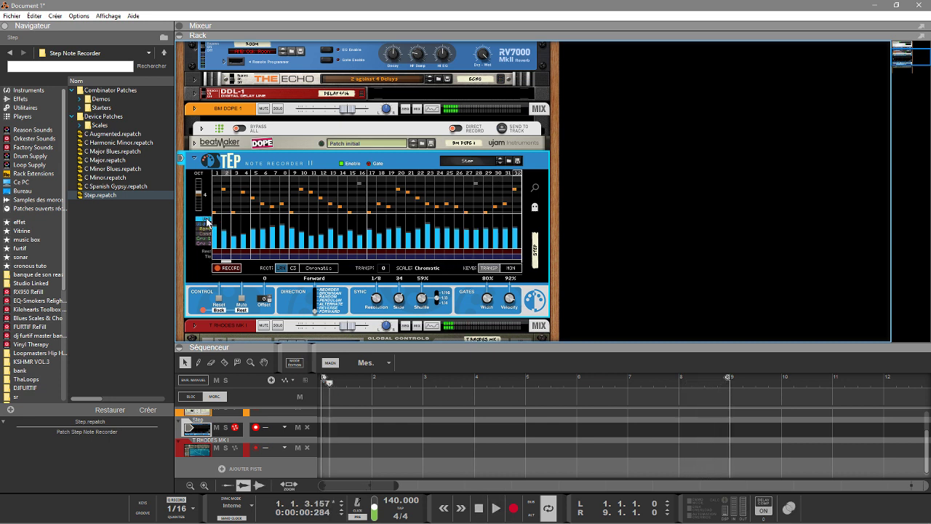
click(202, 224)
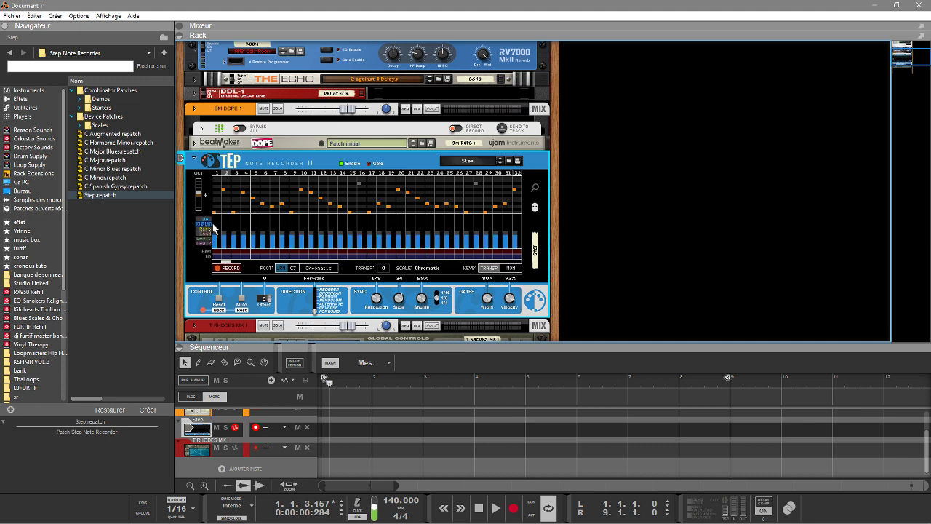
key(space)
mouse_move(493, 305)
mouse_down()
mouse_move(488, 267)
mouse_move(489, 316)
mouse_up()
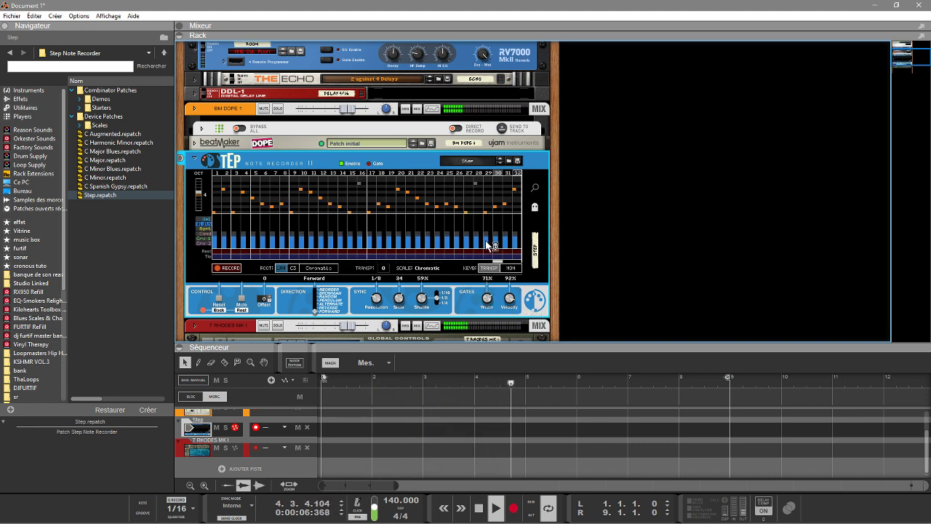
- Lengthen the gates of steps 11, 22, 25 and 29, keep steps 5 and 10 short, and set the overall gate width to 68%
click(488, 219)
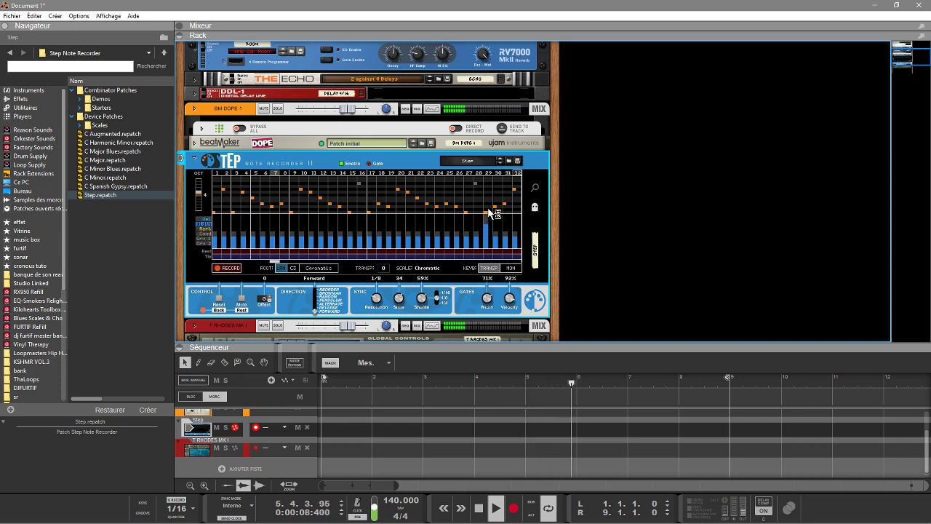
click(419, 225)
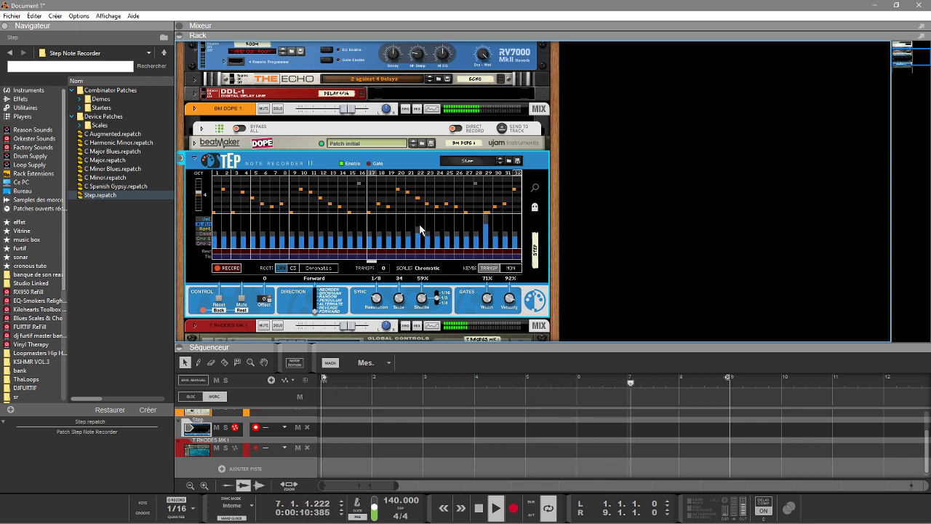
click(449, 219)
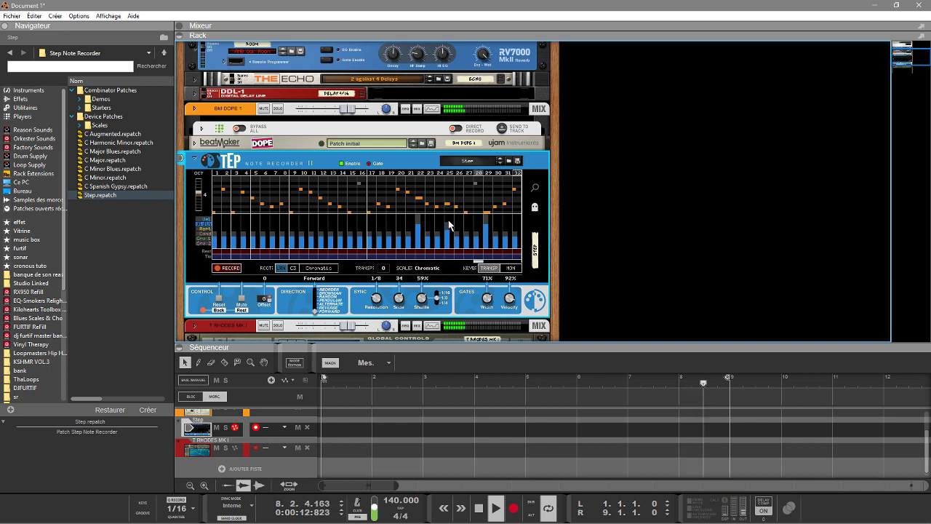
click(311, 221)
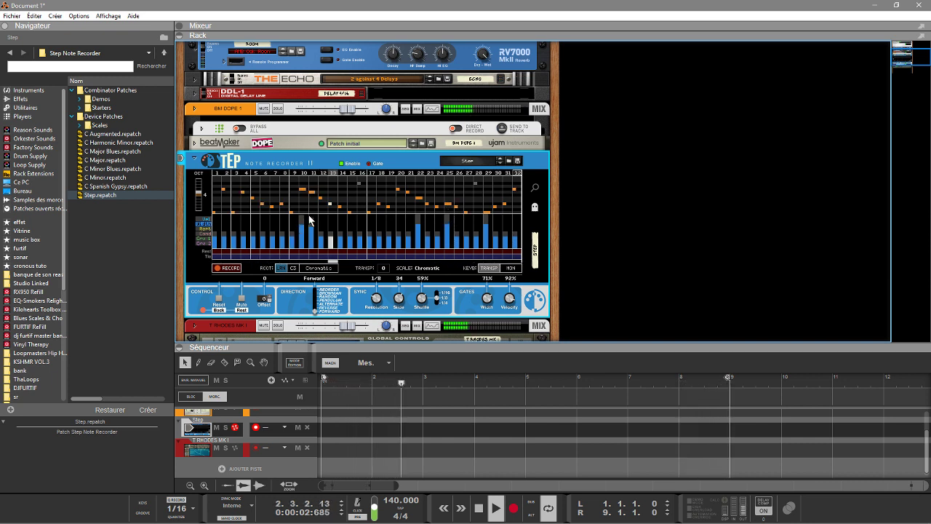
click(254, 227)
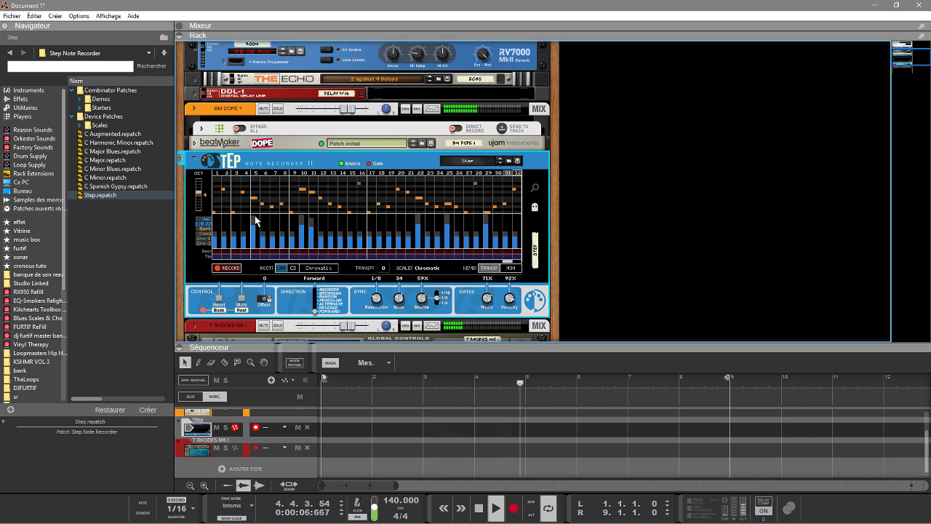
click(259, 233)
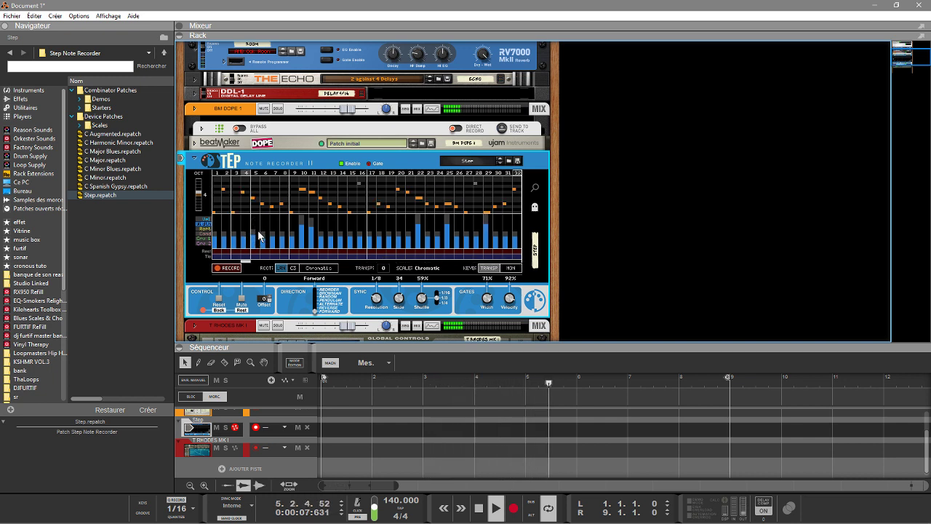
click(304, 231)
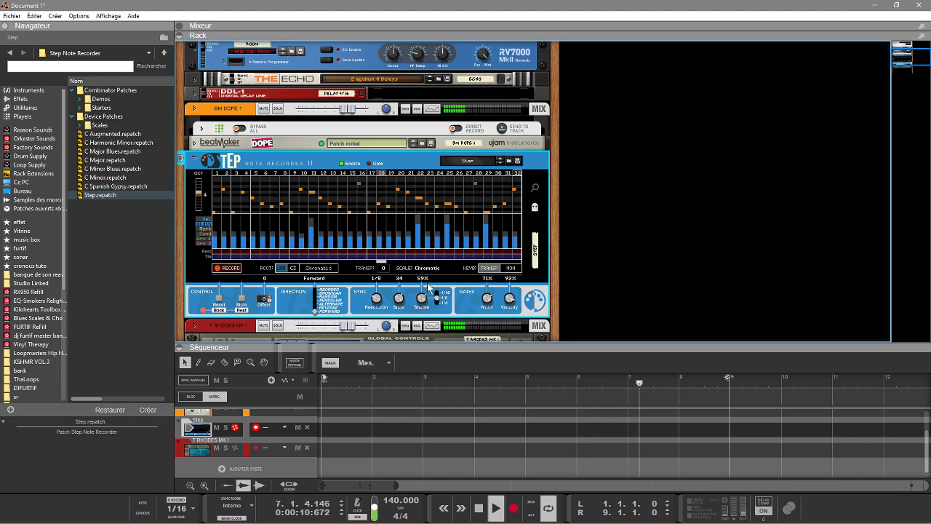
mouse_move(482, 298)
mouse_down()
mouse_move(480, 290)
mouse_move(481, 305)
mouse_up()
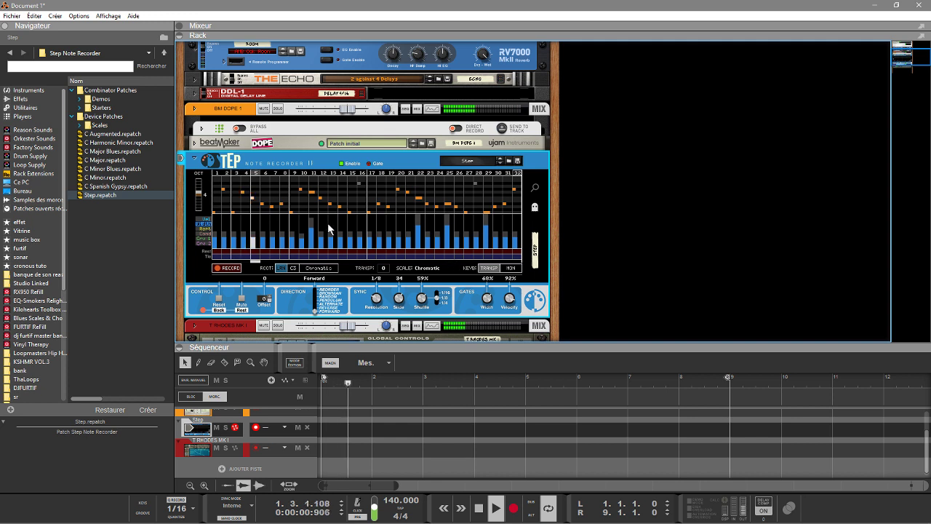
- Show the repeat lane and set steps 1, 9 and 17 to Ratchet with three repeats each
click(204, 229)
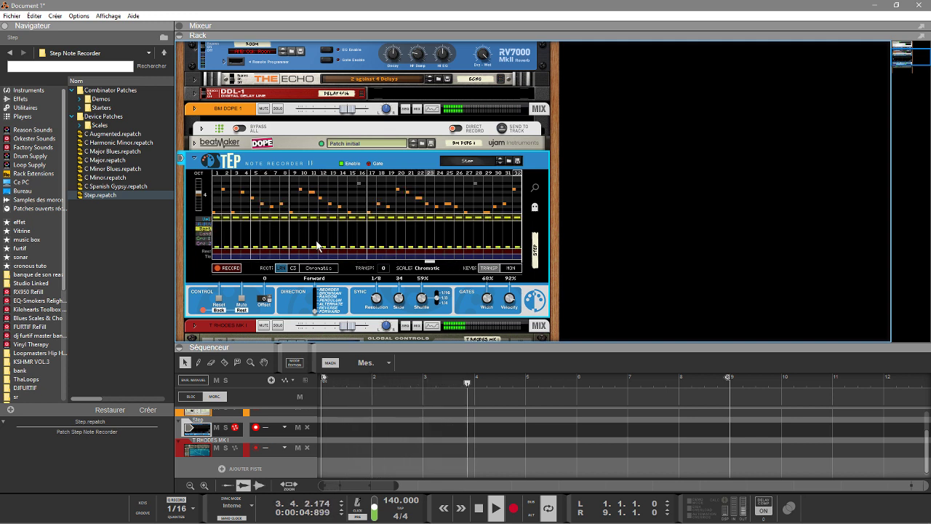
click(218, 221)
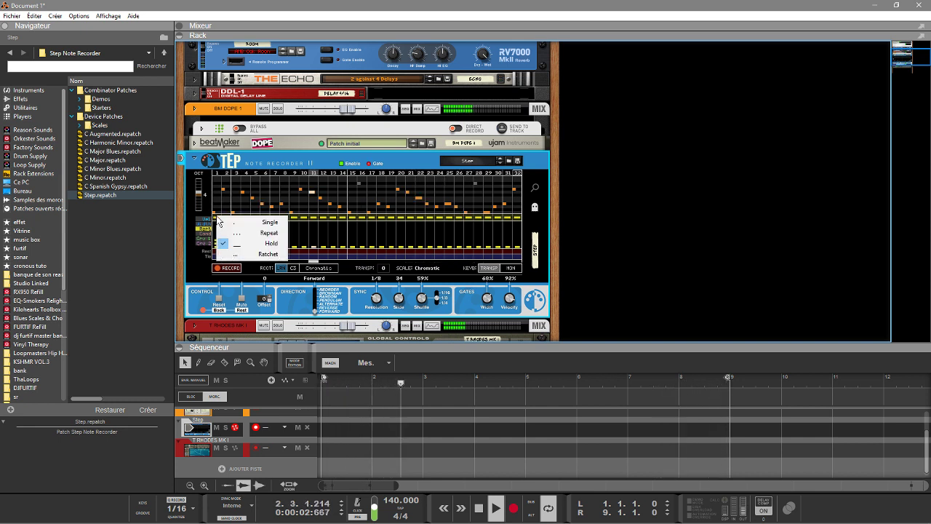
click(269, 253)
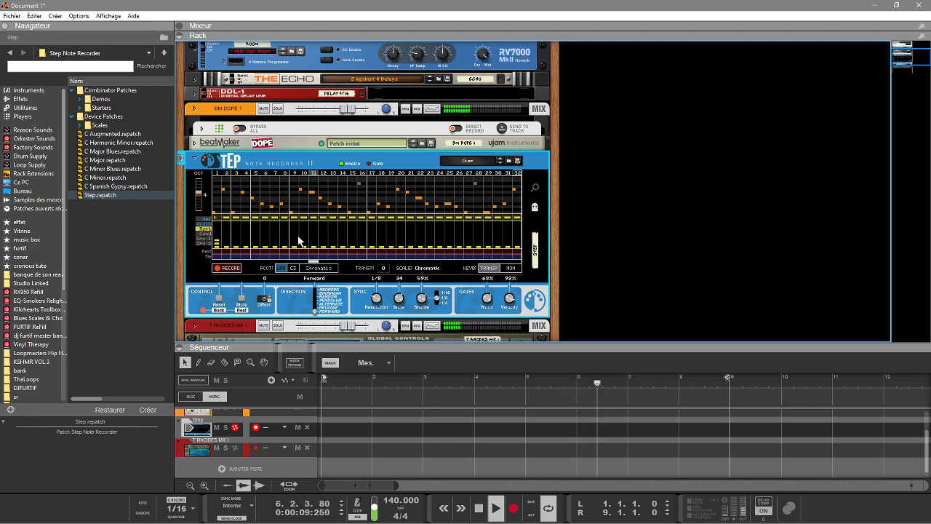
click(297, 242)
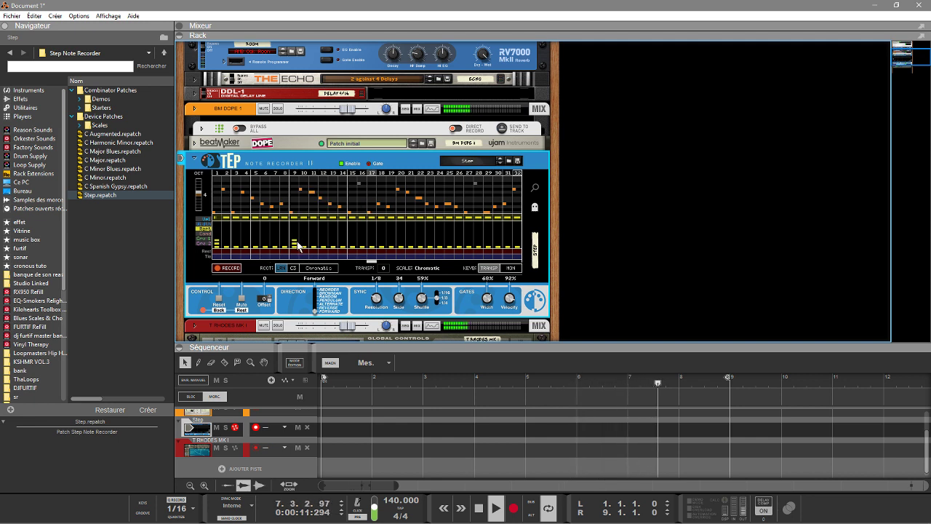
click(298, 246)
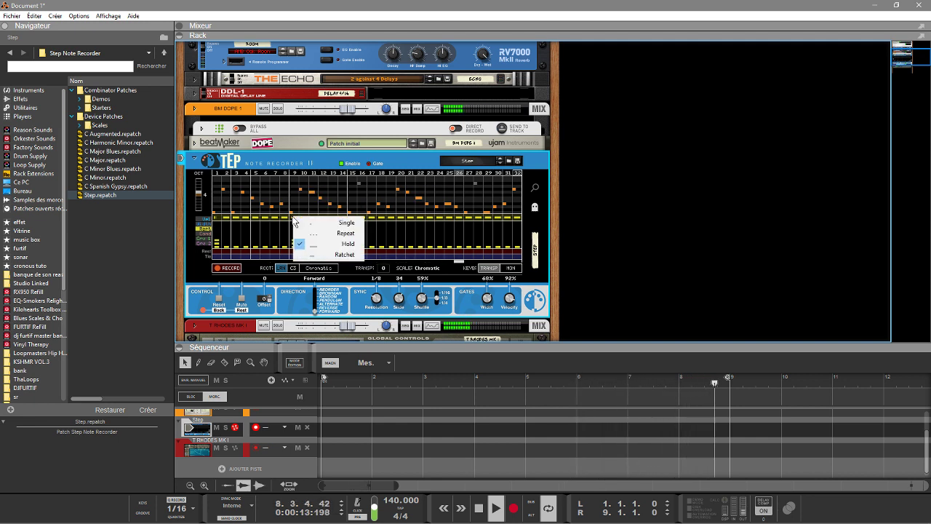
click(305, 255)
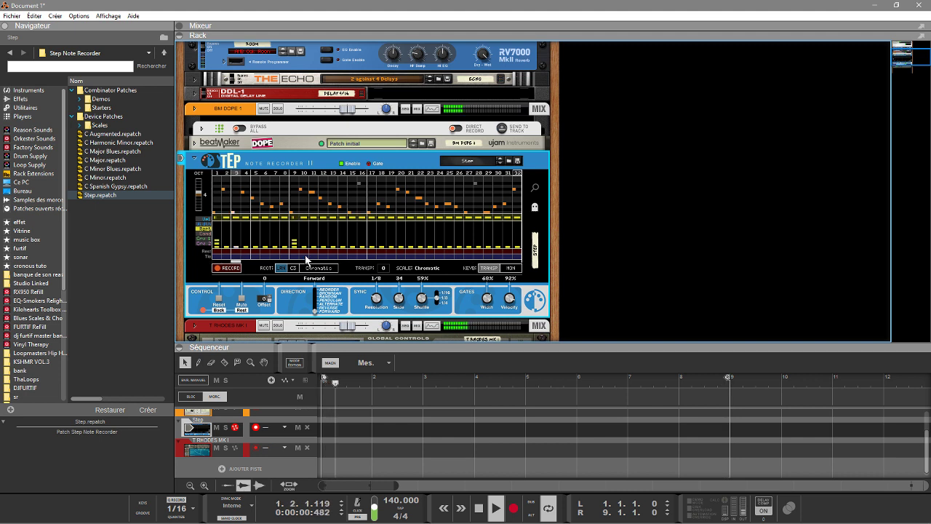
click(373, 218)
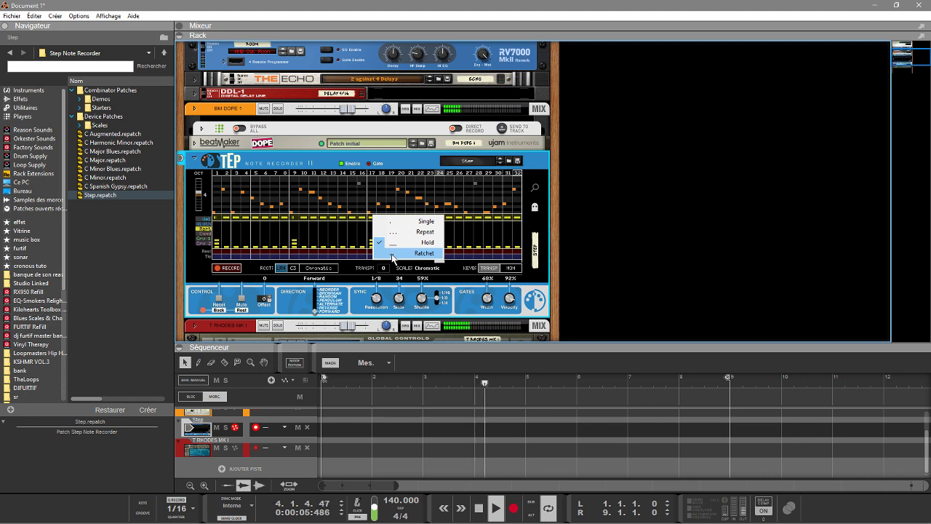
click(440, 255)
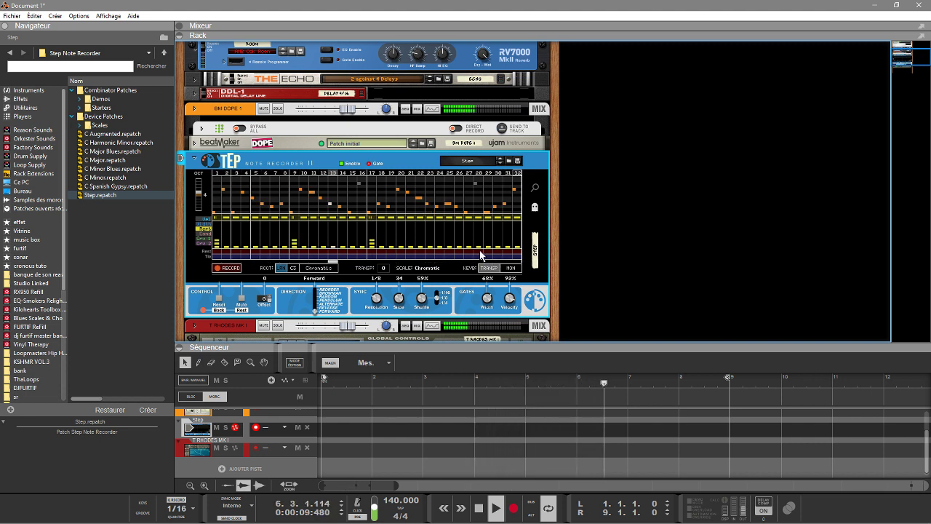
- Show the condition lane, try a Probability condition on step 3, and reset that step to None
click(205, 235)
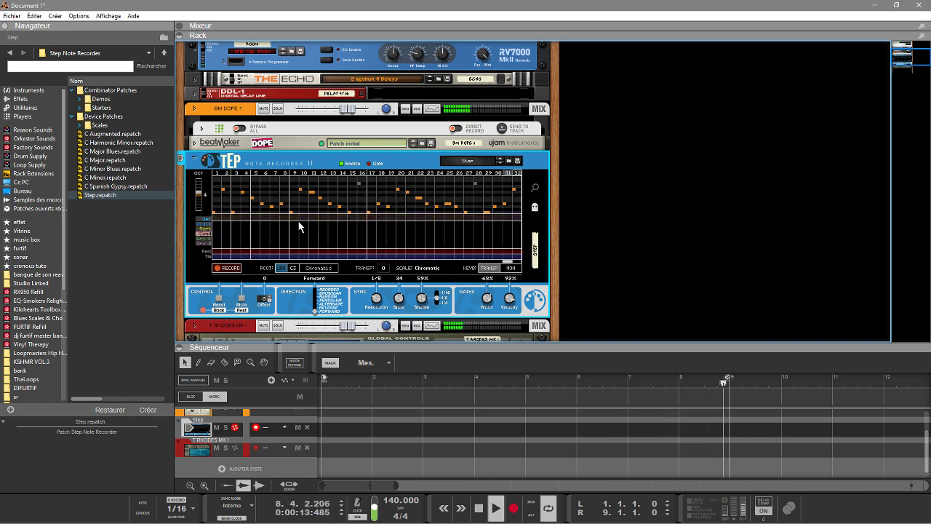
click(240, 220)
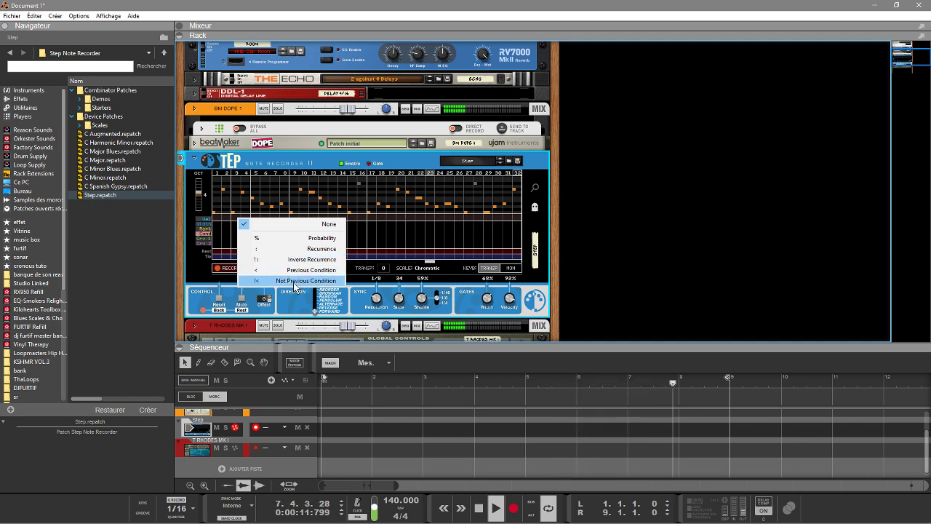
click(318, 238)
drag(238, 225, 236, 229)
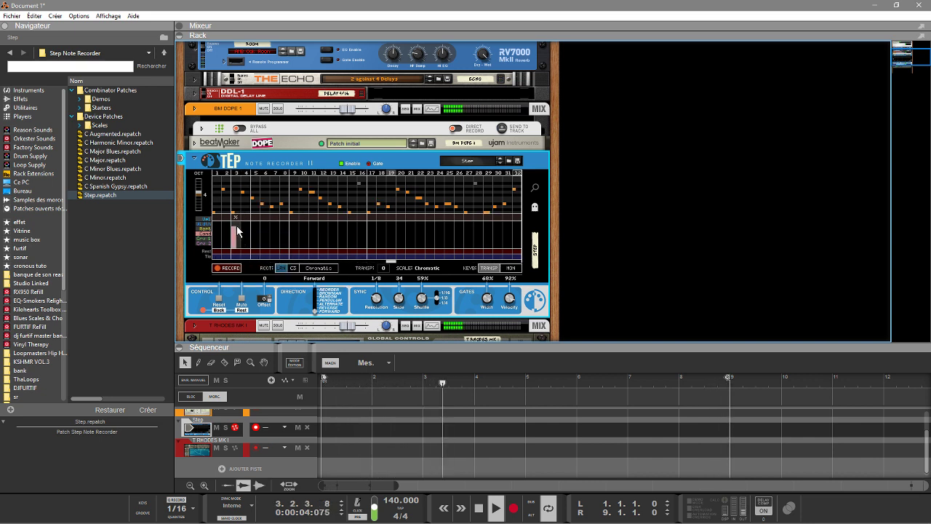
click(236, 218)
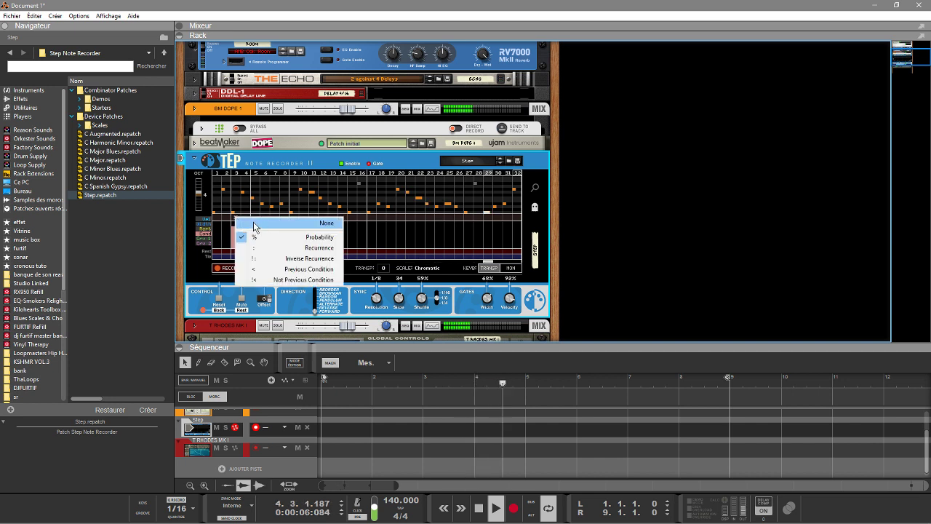
click(262, 225)
- Assign Probability conditions to steps 5 and 13 and lower both steps' probability to half or less
click(255, 218)
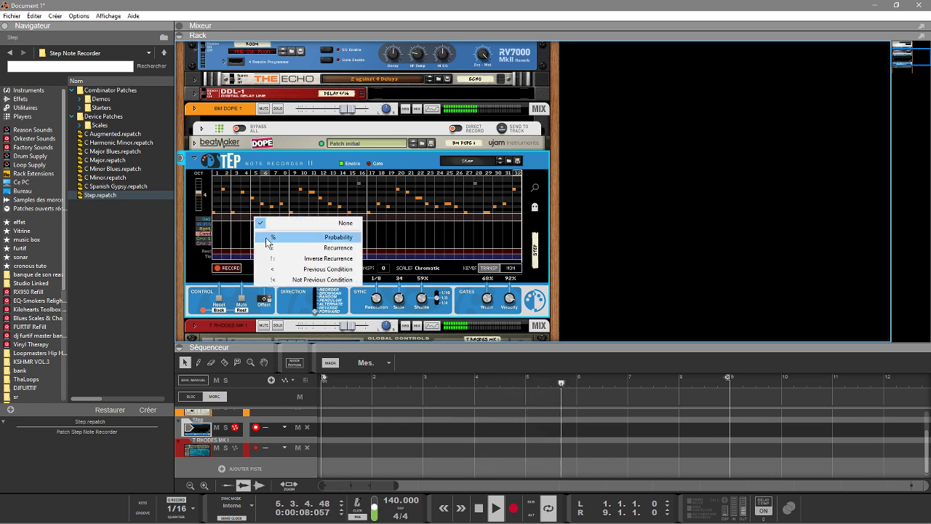
click(264, 236)
click(257, 235)
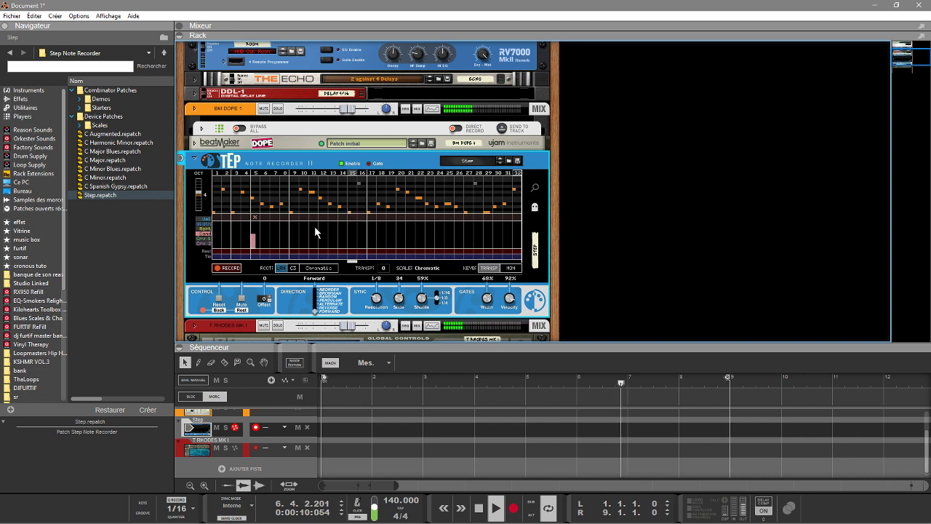
click(334, 217)
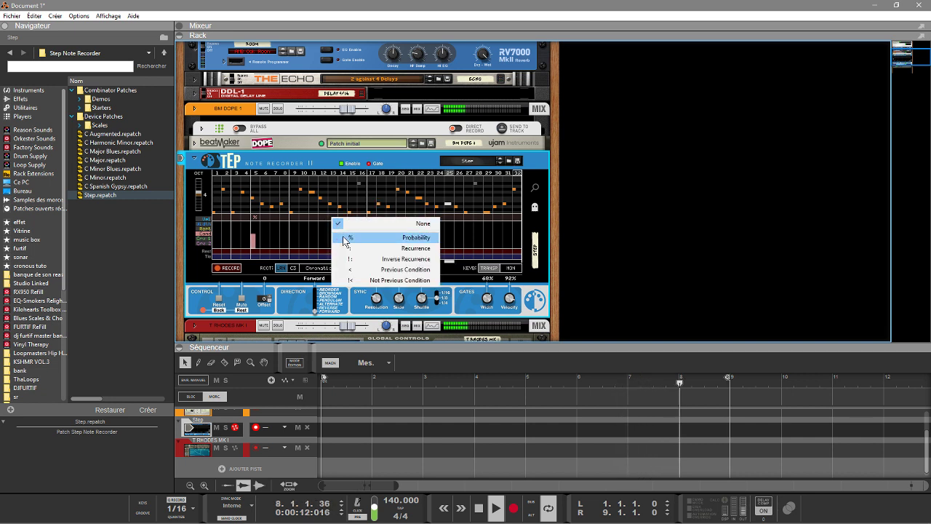
click(348, 240)
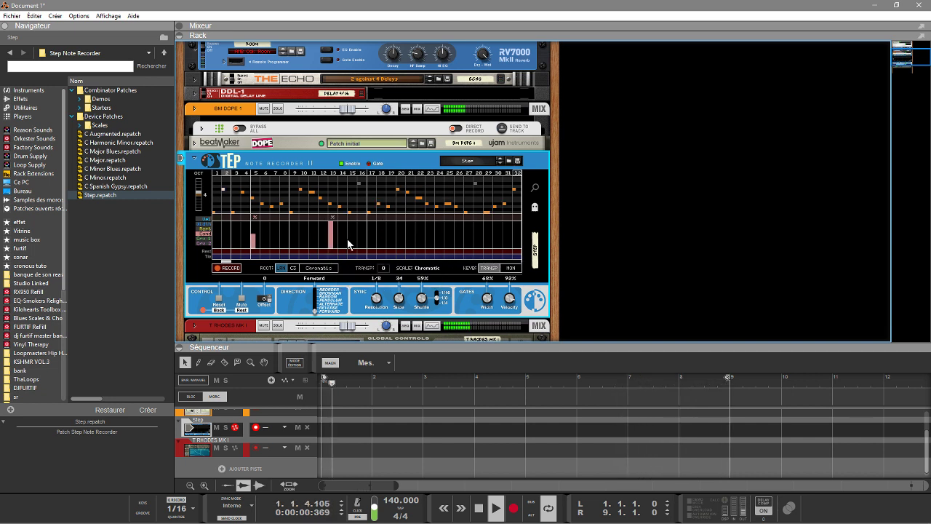
click(333, 235)
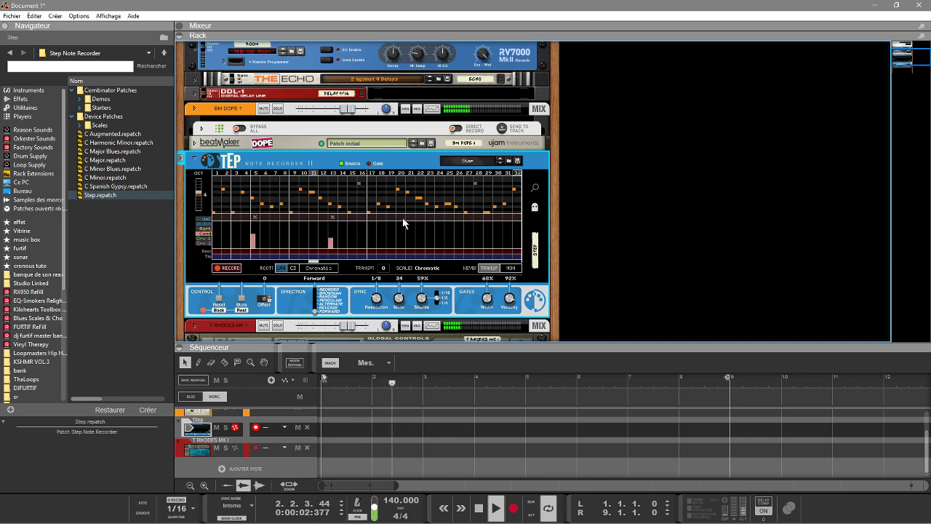
- Assign an Inverse Recurrence condition to step 23 and set both of its values to 4
click(427, 219)
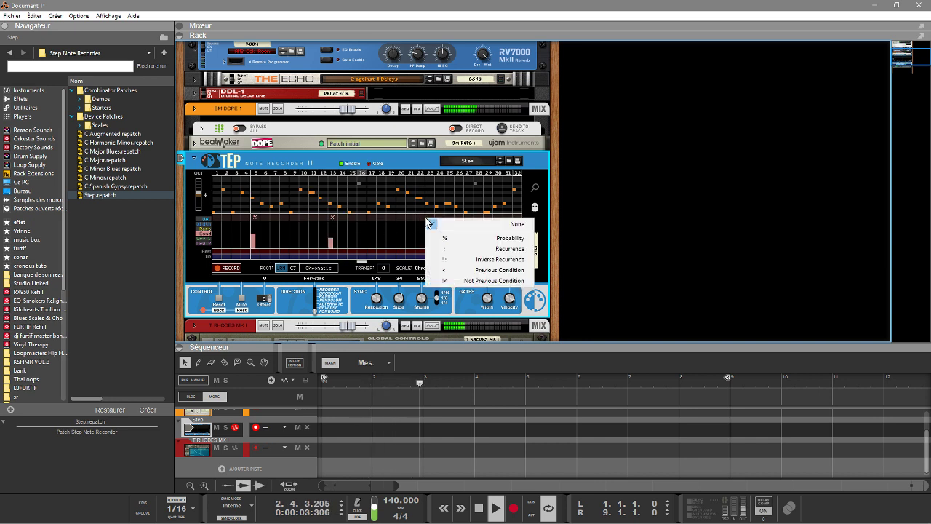
click(473, 260)
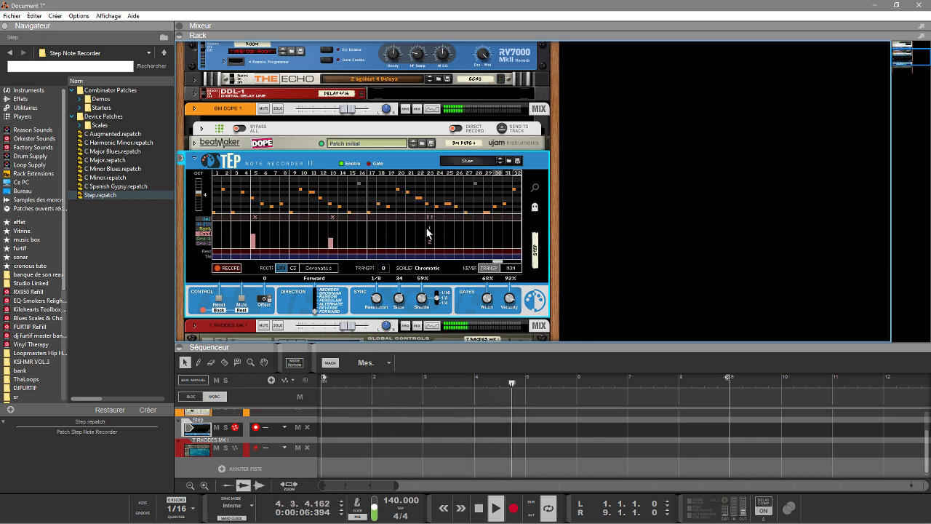
drag(431, 236, 434, 225)
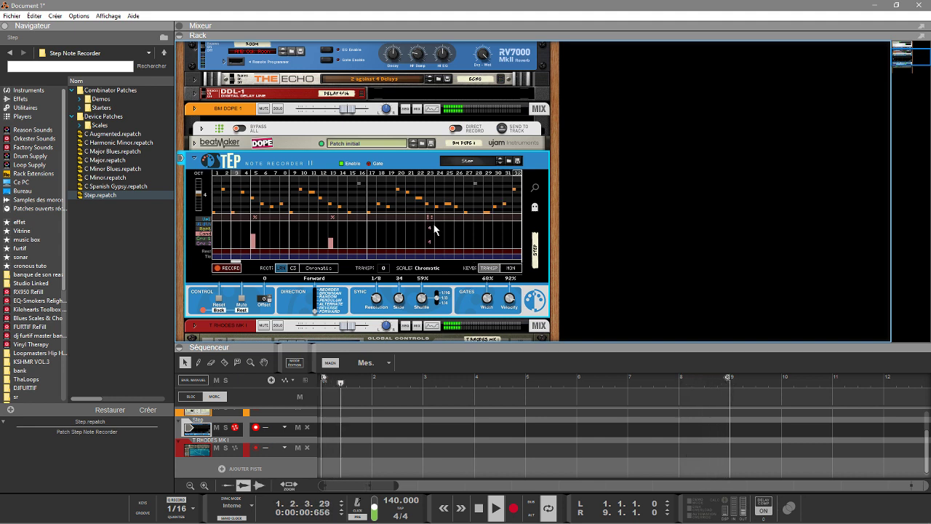
- Assign a Recurrence condition with values 2 and 3 to step 28 and a Not Previous Condition to step 31
right_click(482, 216)
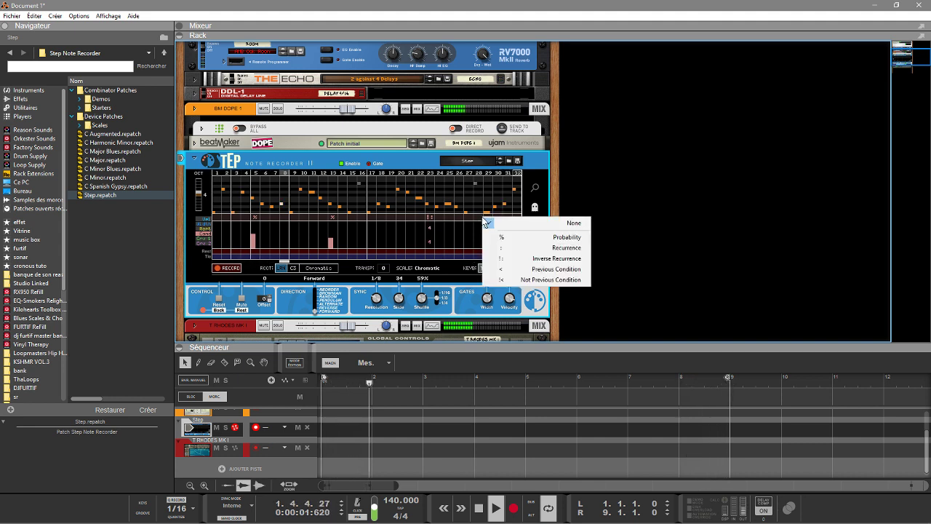
click(509, 248)
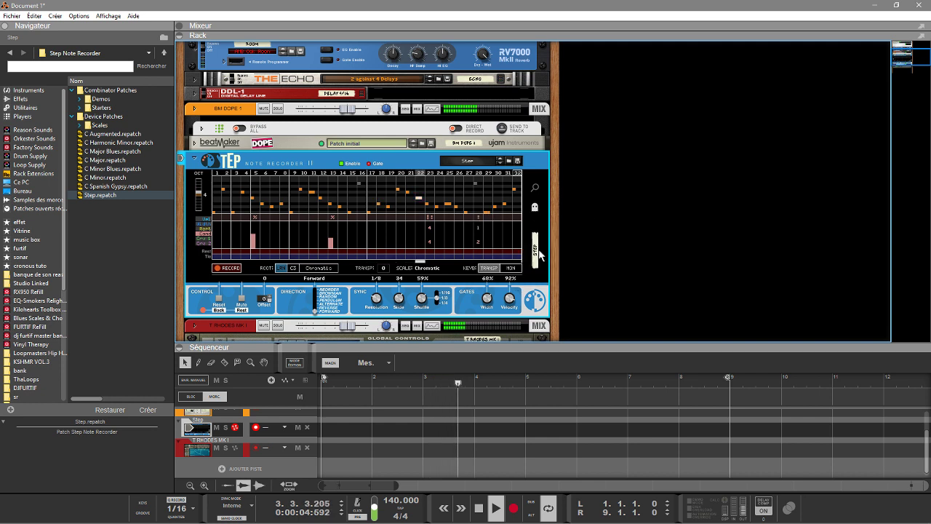
drag(480, 229, 504, 228)
right_click(505, 216)
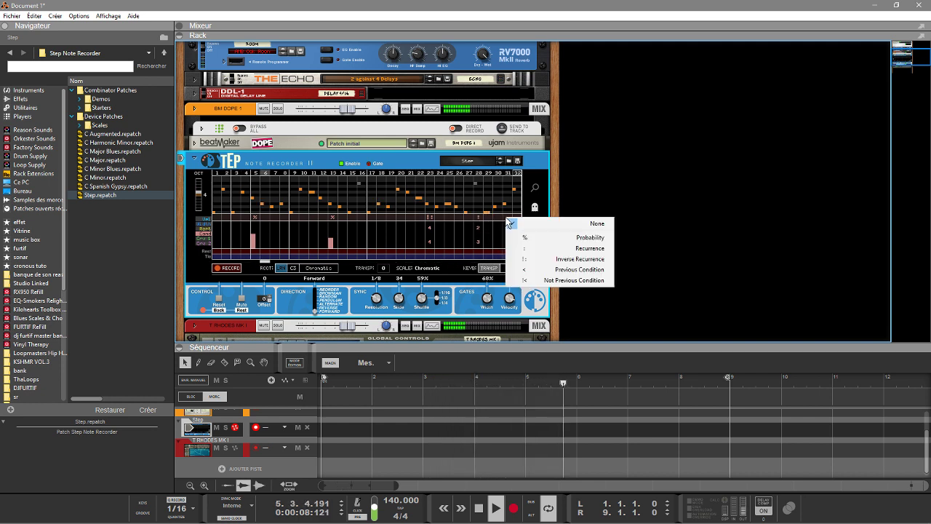
click(555, 280)
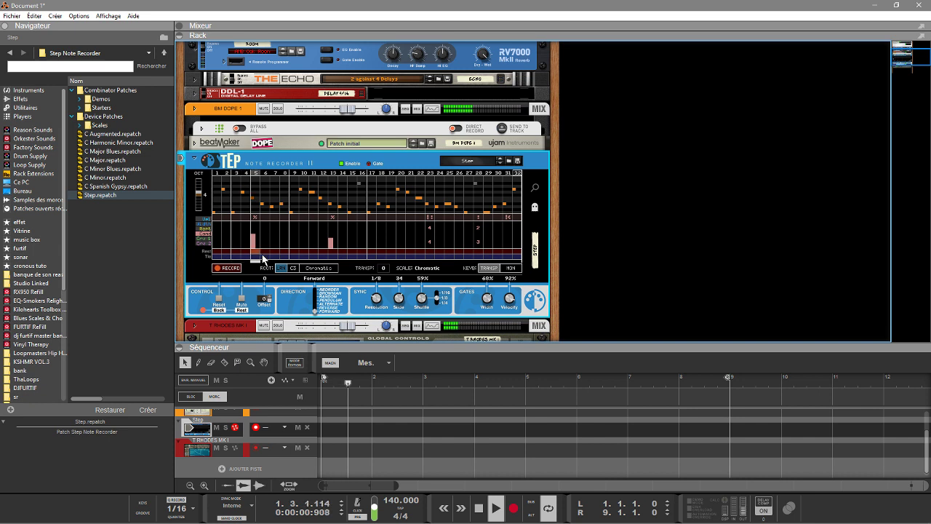
- Show the velocity lane, try rests across steps 1 to 13, and clear those rests
click(206, 218)
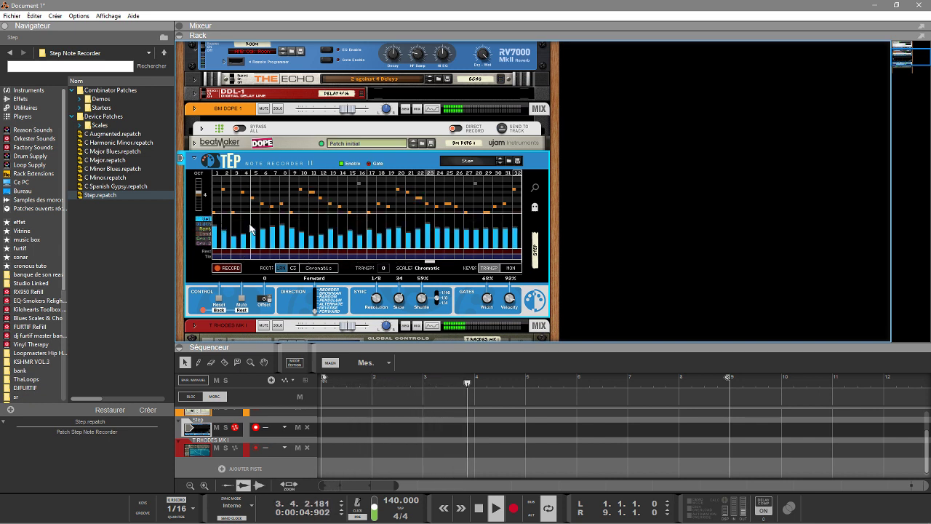
drag(213, 252, 338, 259)
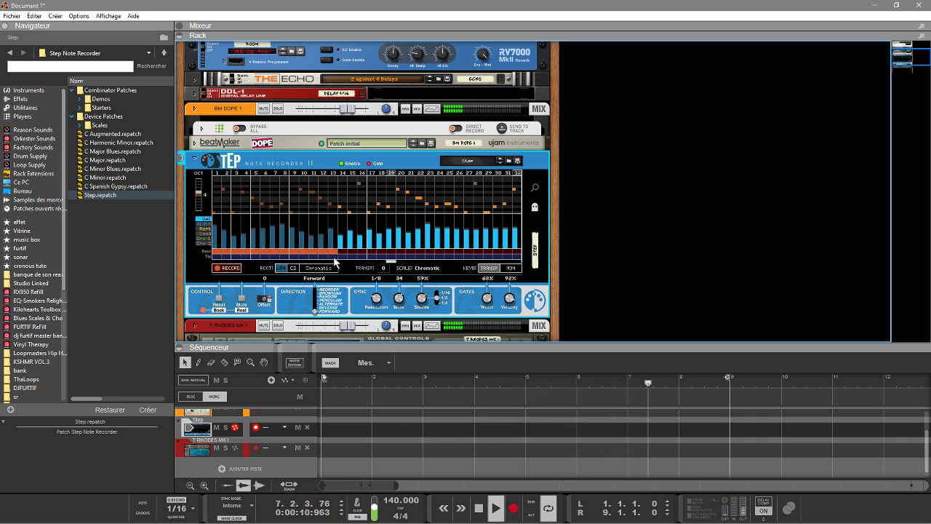
drag(331, 256, 211, 256)
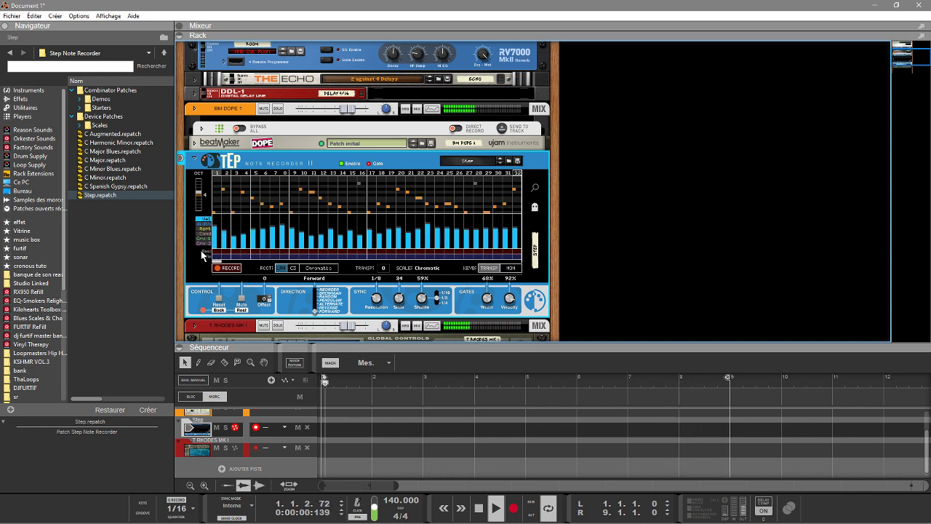
- Set rests on steps 7, 16, 24 and 29 of the pattern
click(275, 252)
click(362, 252)
click(440, 252)
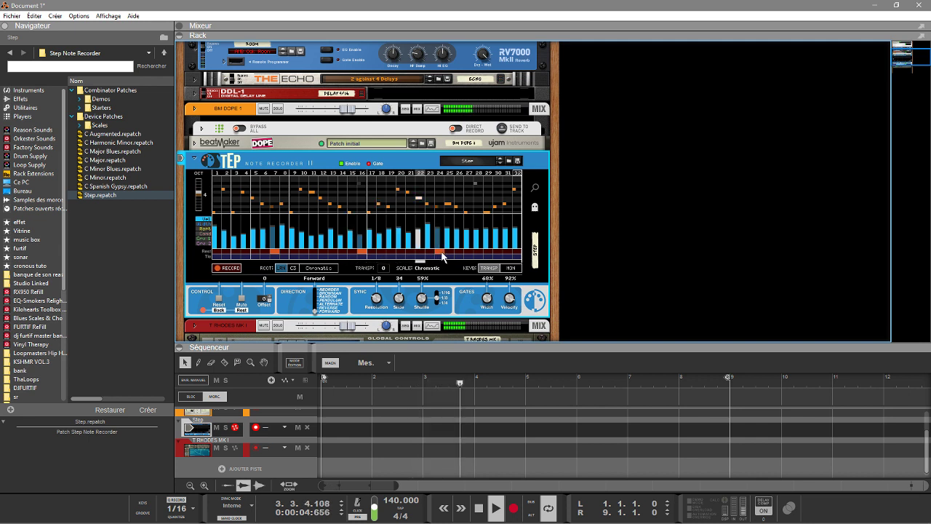
click(488, 252)
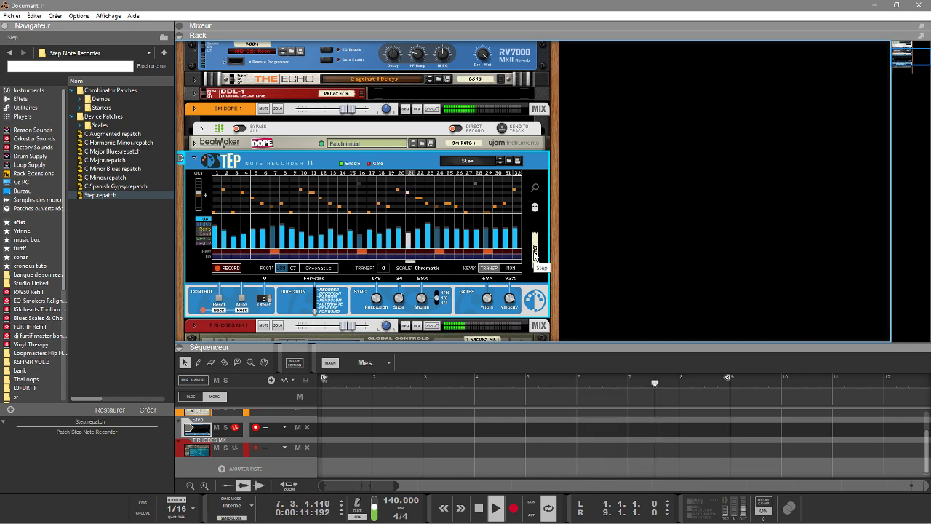
- Show the mixer and fold the rack and sequencer so the mixer fills the workspace
mouse_move(923, 52)
mouse_down()
mouse_move(923, 65)
mouse_move(923, 51)
mouse_up()
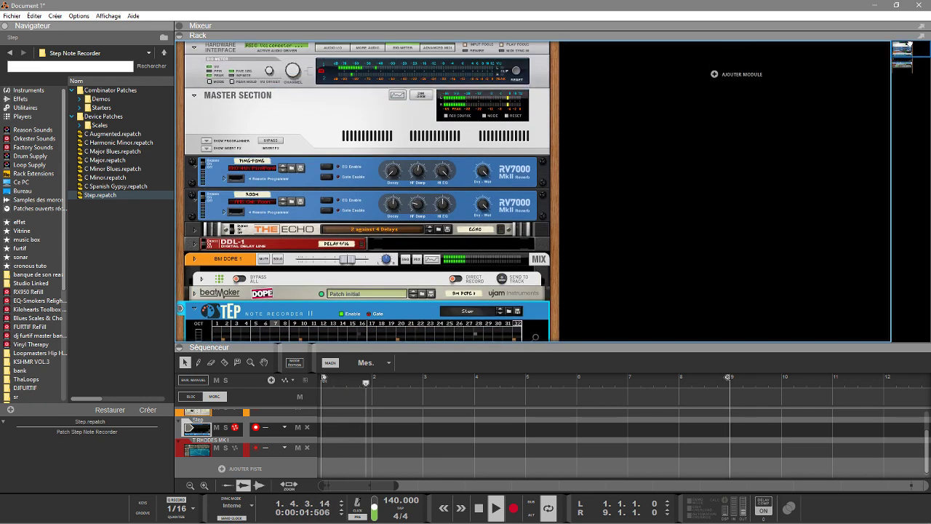
click(182, 27)
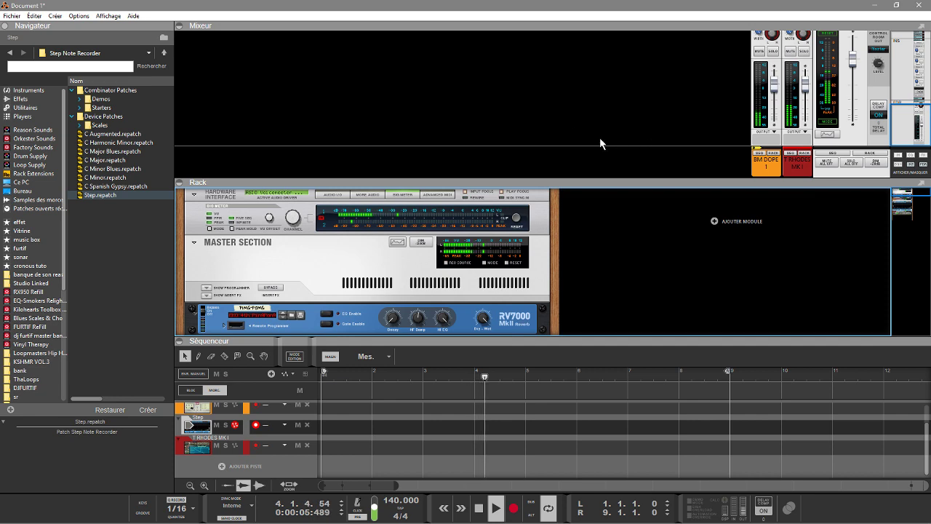
click(182, 183)
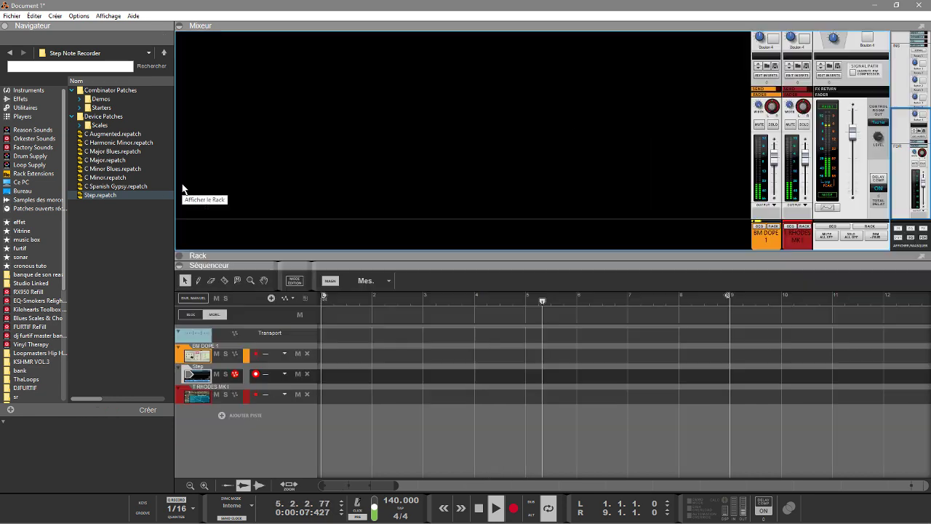
click(180, 266)
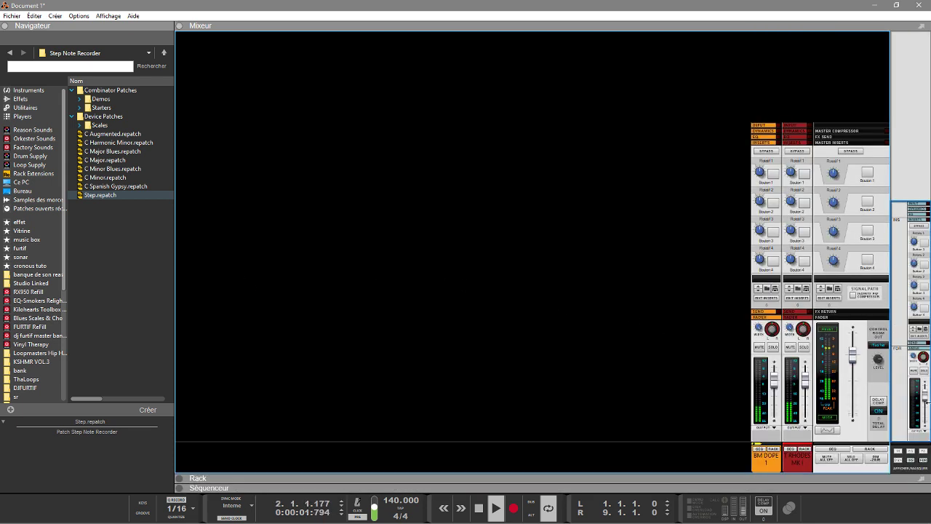
- Show the mixer's effect send section instead of the inserts and enable send 1 on the T RHODES MK I channel
click(915, 465)
click(910, 460)
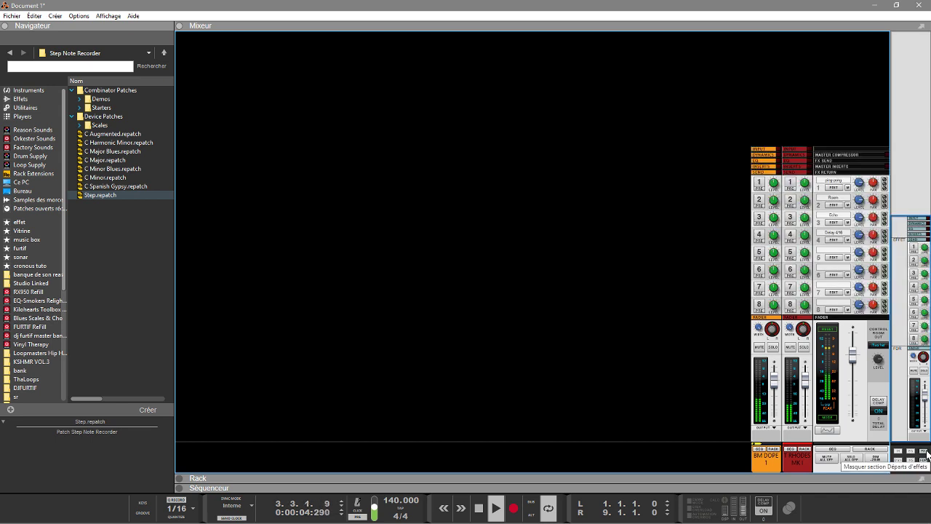
click(789, 184)
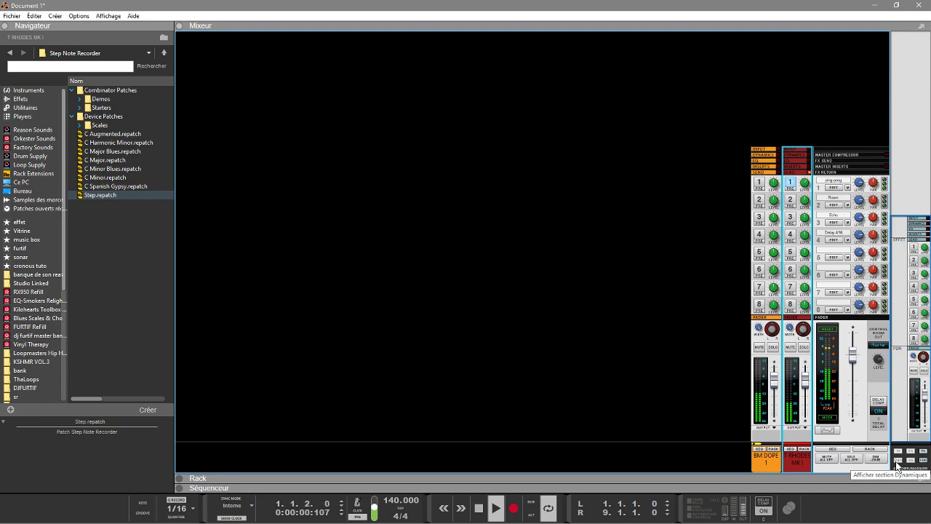
- Bring the rack back in place of the mixer, with the Step Note Recorder and the NN-XT in view
click(179, 477)
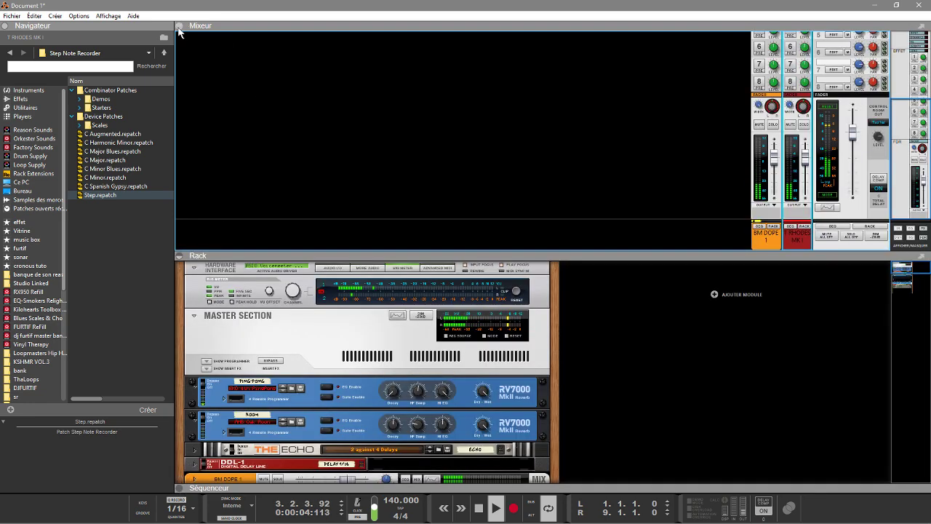
click(178, 27)
drag(894, 54, 910, 85)
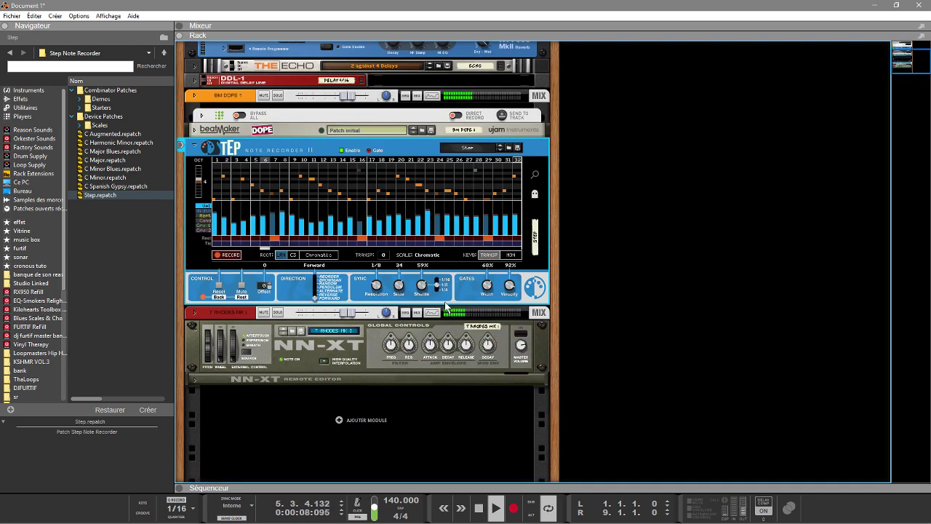
- Stop playback and add a second NN-XT with the T RHODES MK I.sxt patch below the first one
key(space)
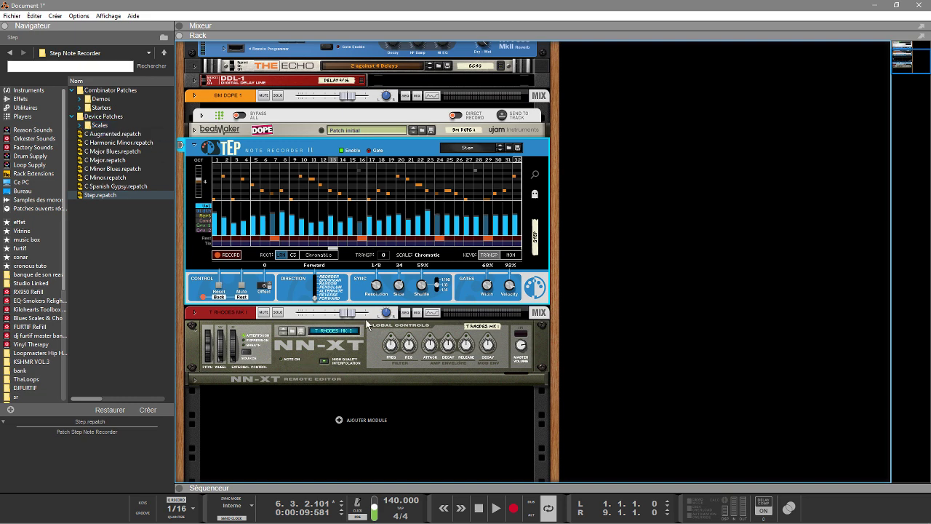
click(291, 333)
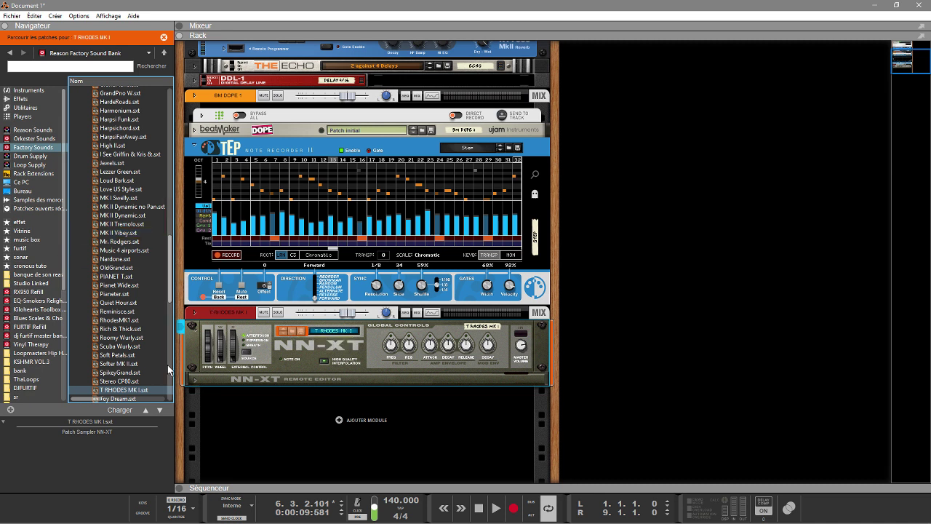
drag(136, 391, 294, 451)
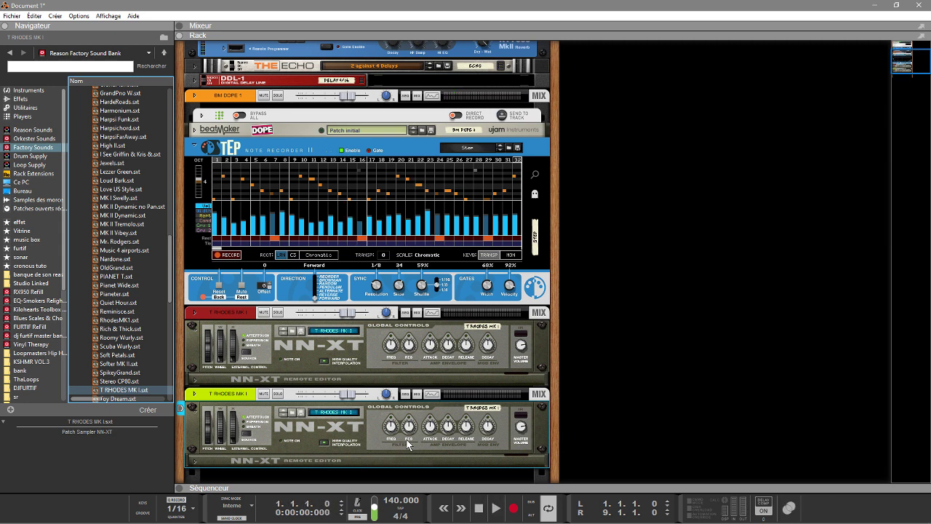
- Record a chord part on the second T RHODES MK I track over the eight-bar loop
click(408, 444)
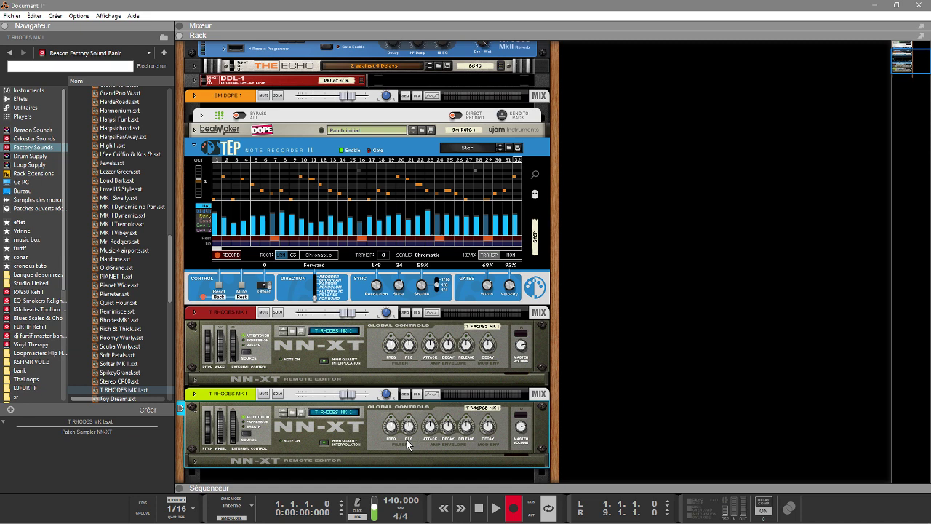
key(space)
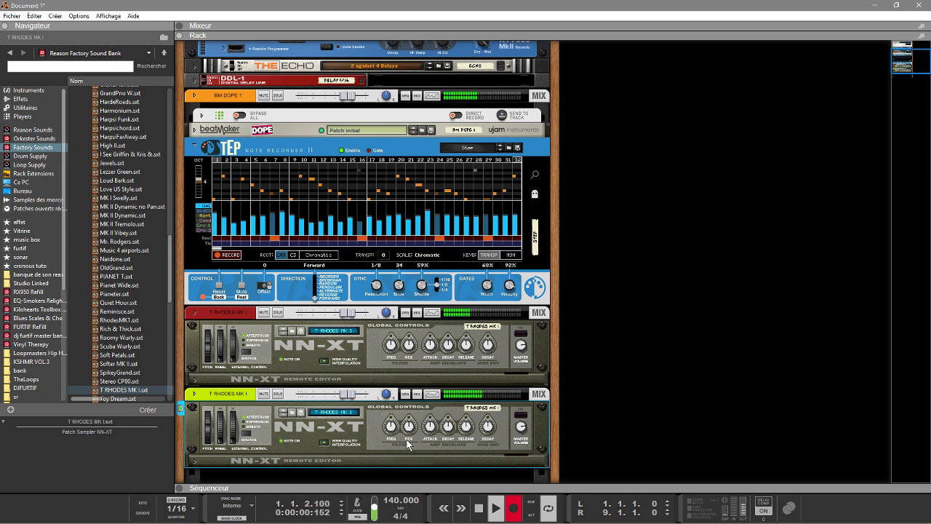
key(space)
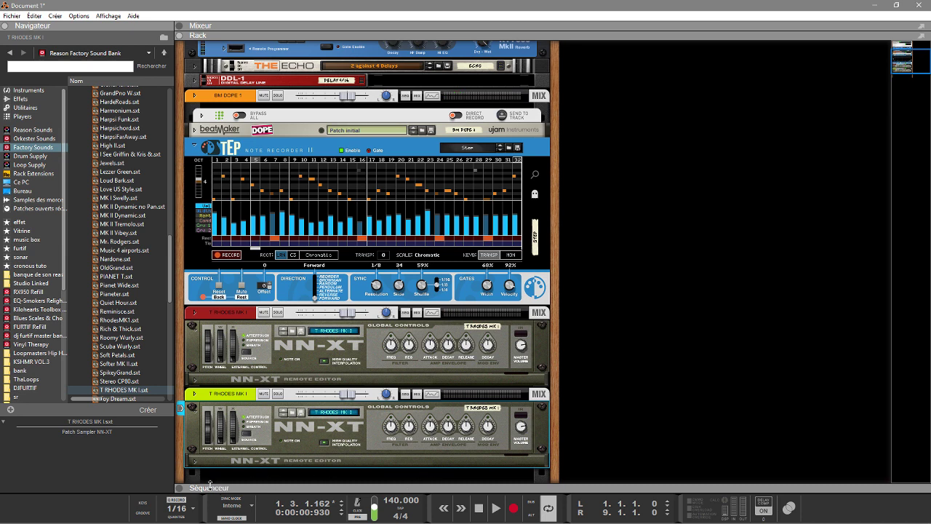
- Open the recorded T RHODES MK I clip in the sequencer and apply 20% random velocity to all its notes
click(182, 488)
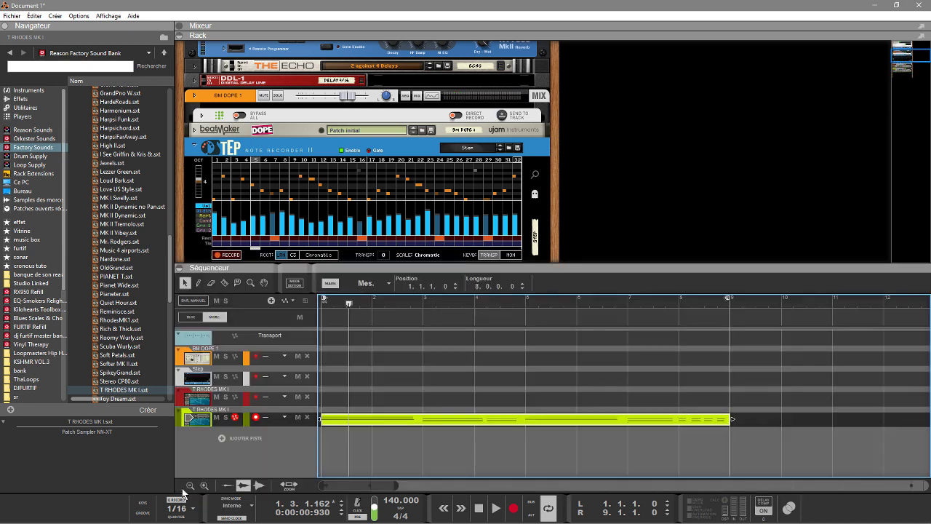
double_click(506, 420)
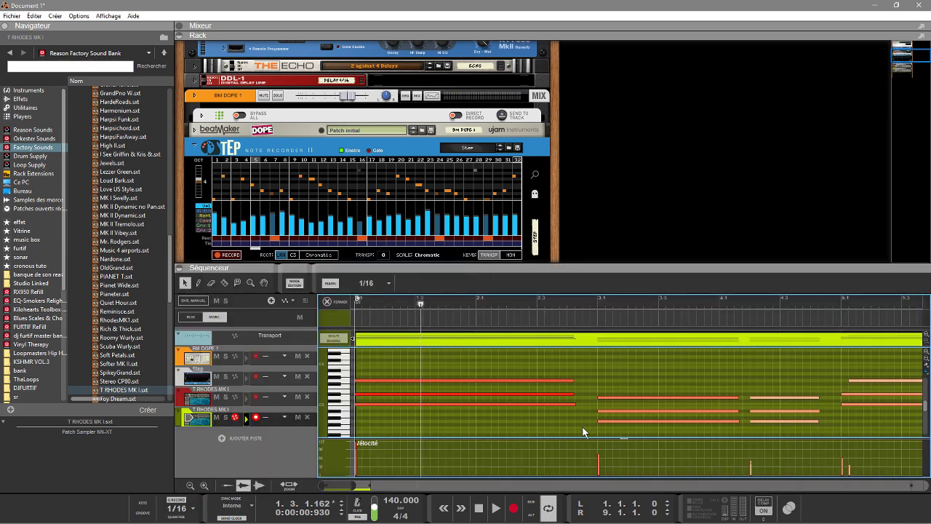
key(ctrl+a)
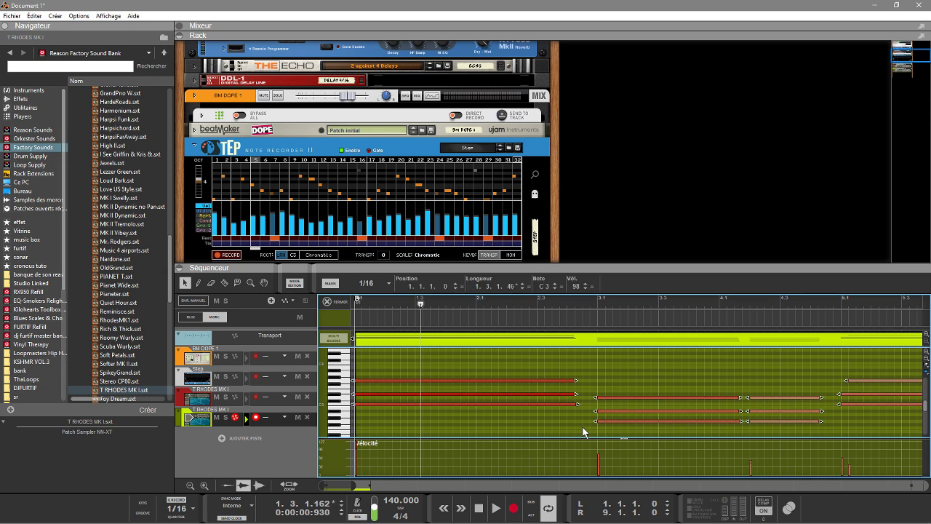
key(F8)
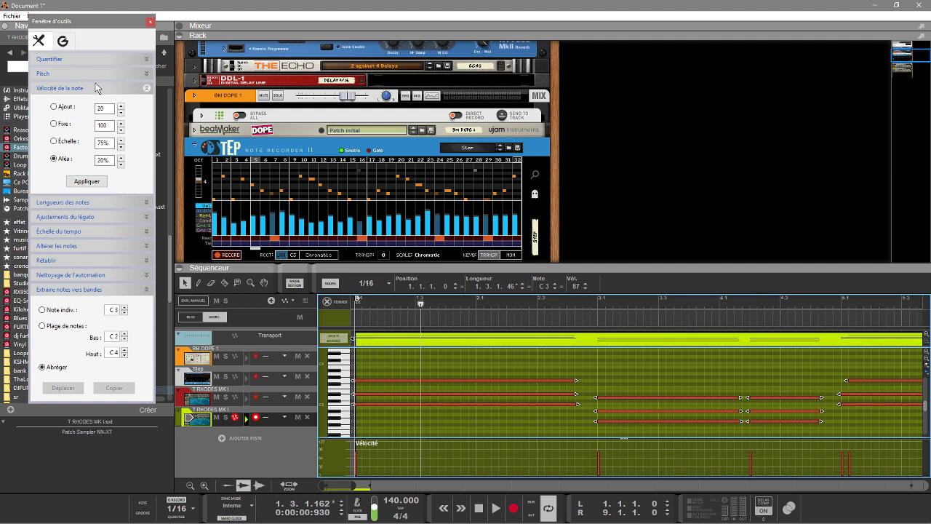
click(91, 183)
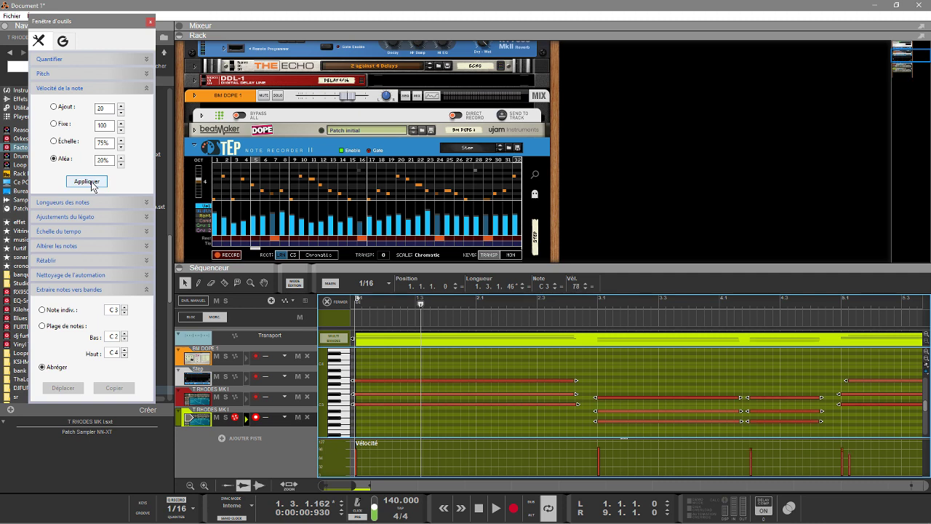
key(space)
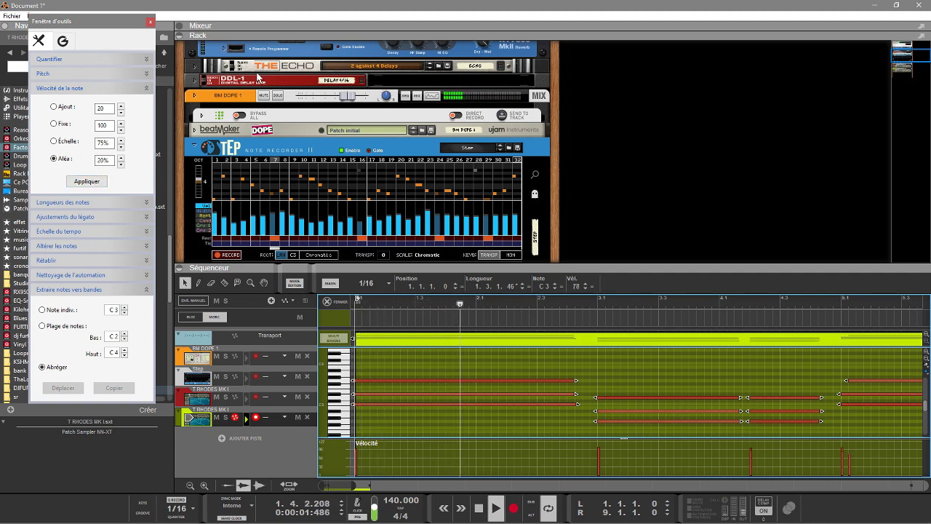
click(150, 21)
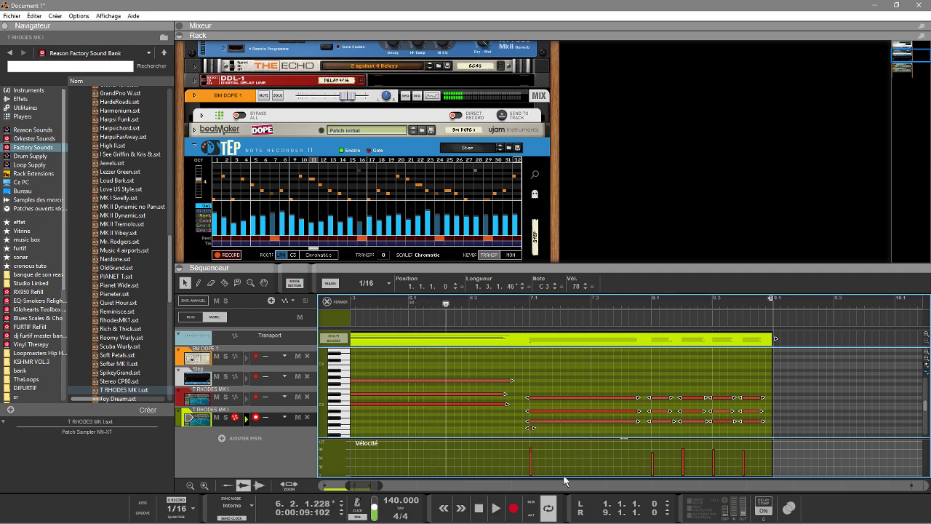
- Move the late G3 note of the bar 5 chord to position 5.1.1.0 and play the song from the start
drag(365, 485, 352, 486)
click(498, 366)
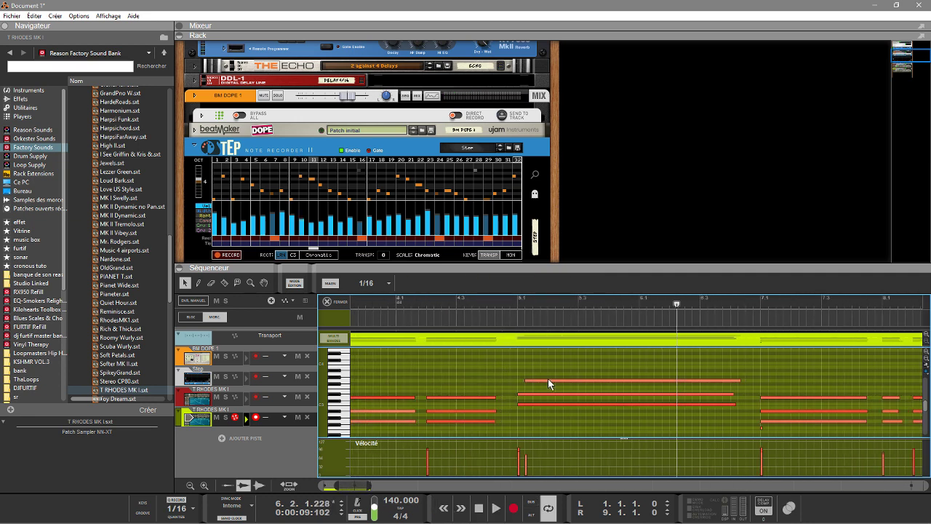
drag(546, 382, 537, 384)
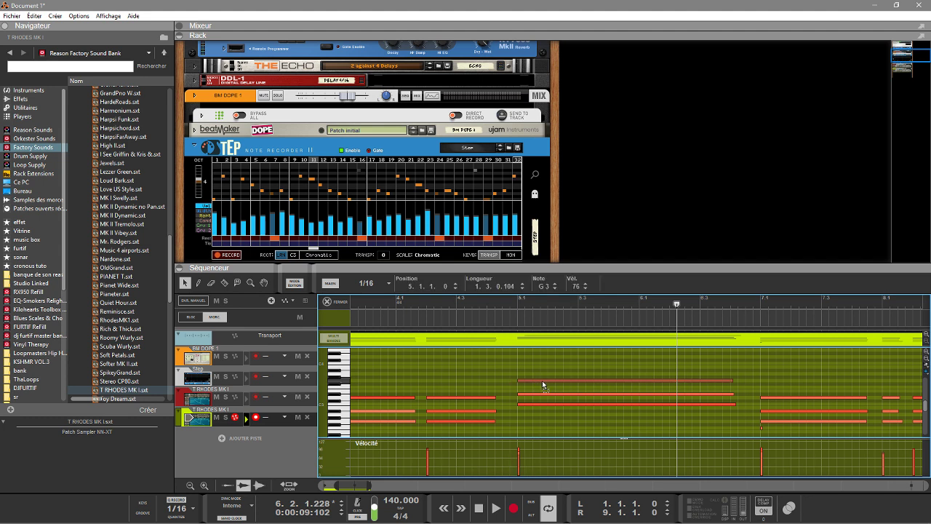
key(Return)
key(space)
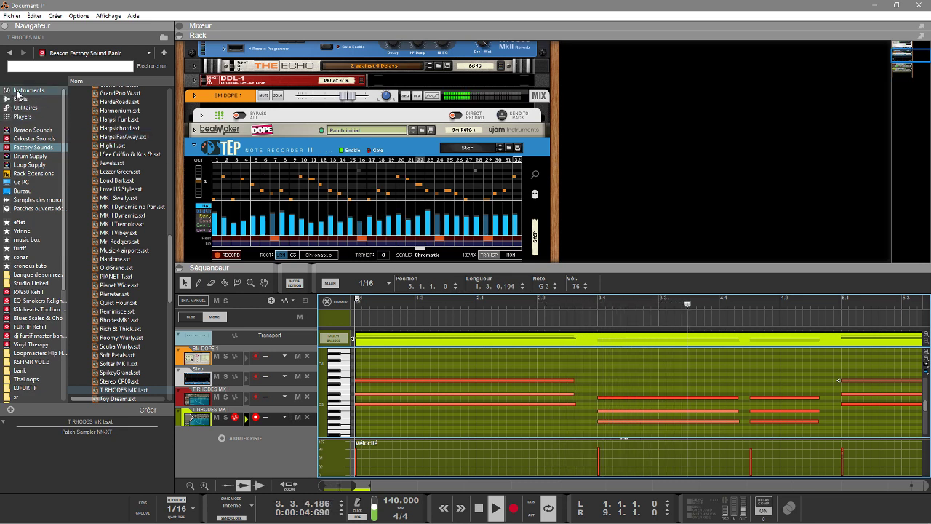
- Add the Euclidean Rhythms player to the second T RHODES MK I sampler and set its velocity to 80% during playback
click(23, 117)
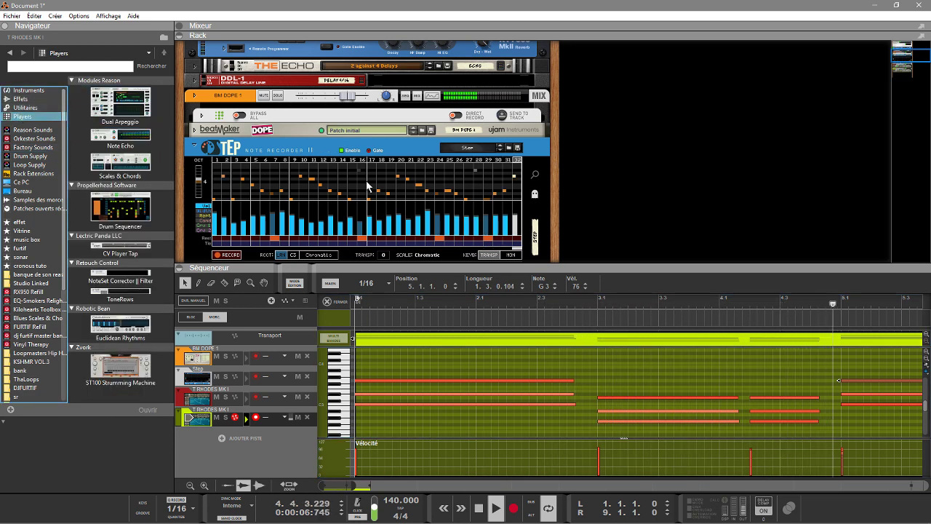
drag(889, 62, 904, 68)
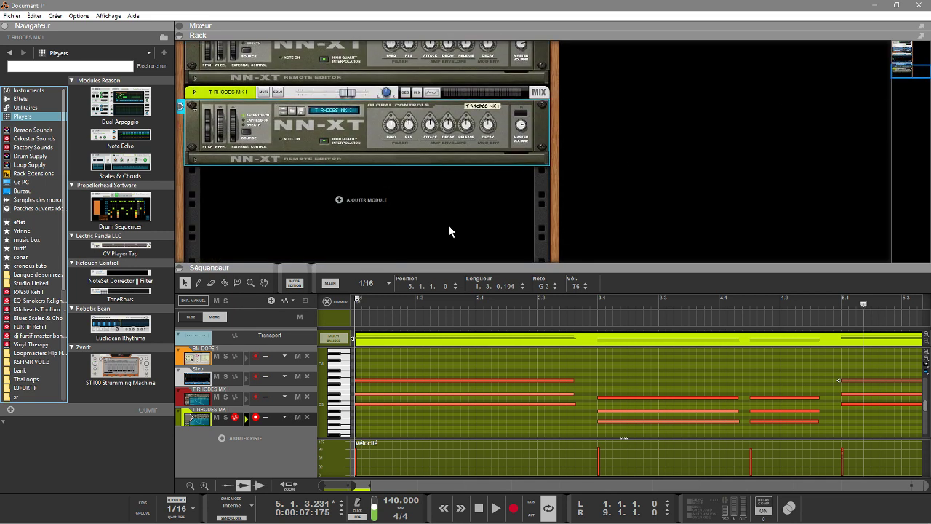
mouse_move(128, 329)
mouse_down()
mouse_move(289, 96)
mouse_move(285, 104)
mouse_up()
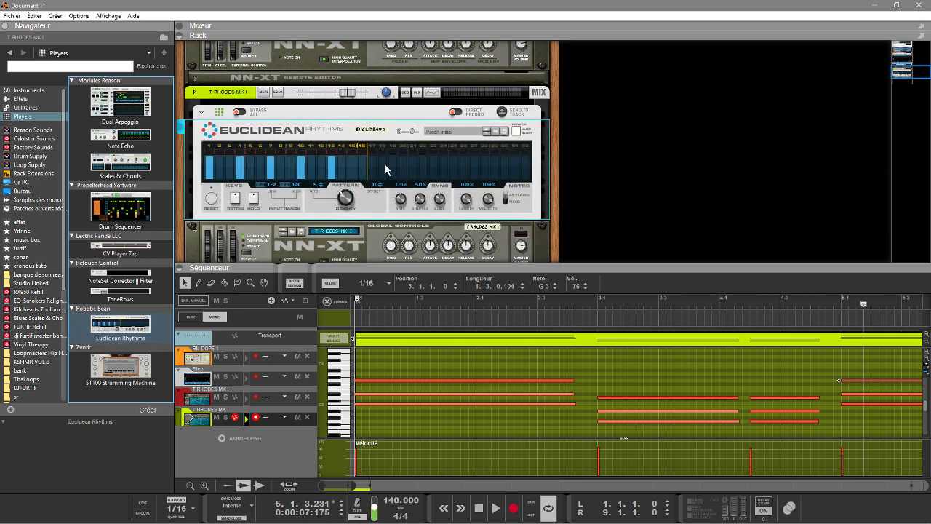
key(space)
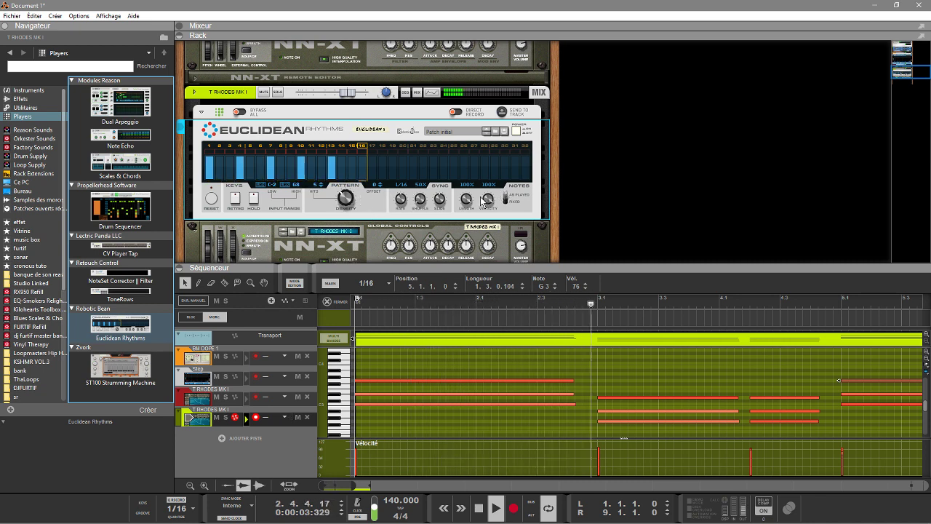
drag(493, 200, 487, 224)
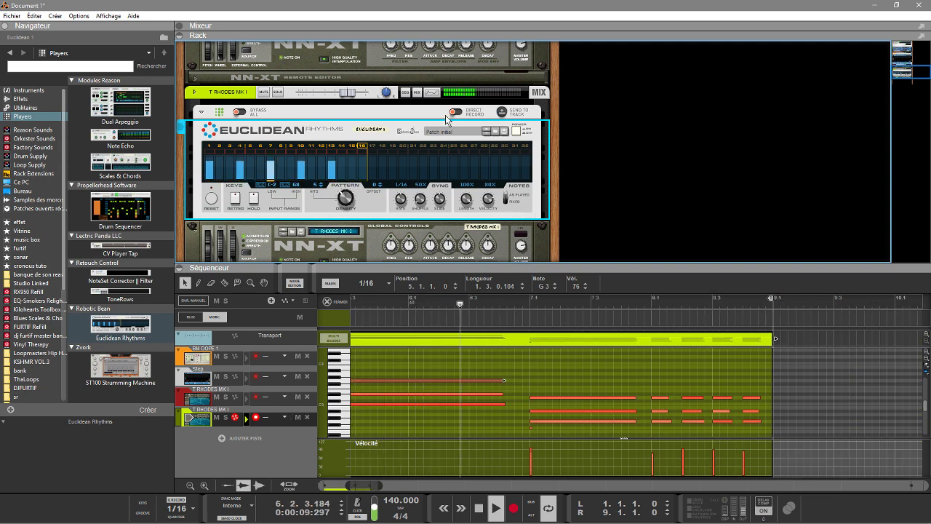
- Show the mixer and enable the ping pong effect send on the second T RHODES MK I channel
key(F6)
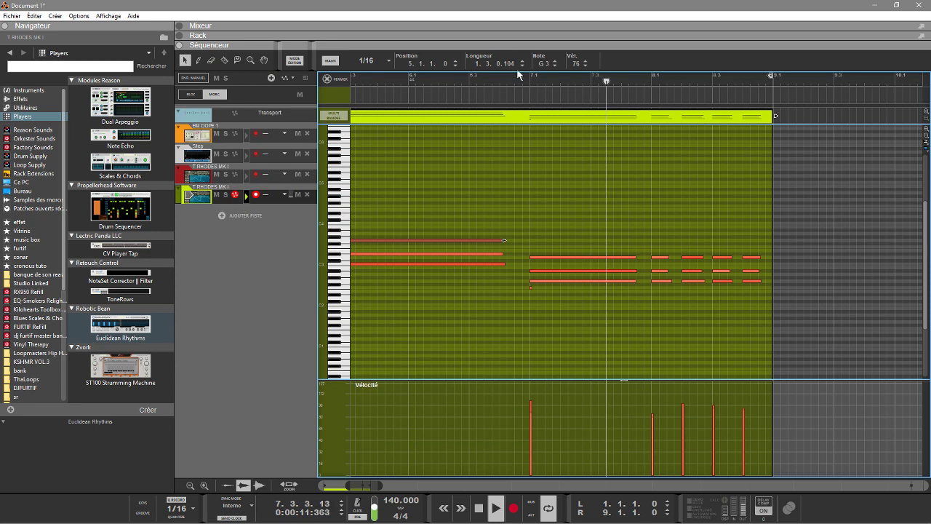
click(180, 46)
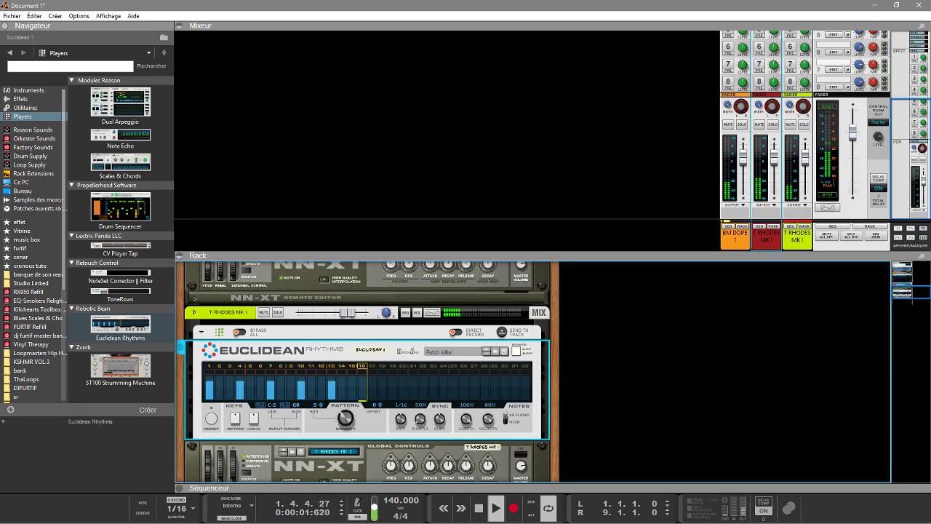
drag(892, 144, 900, 74)
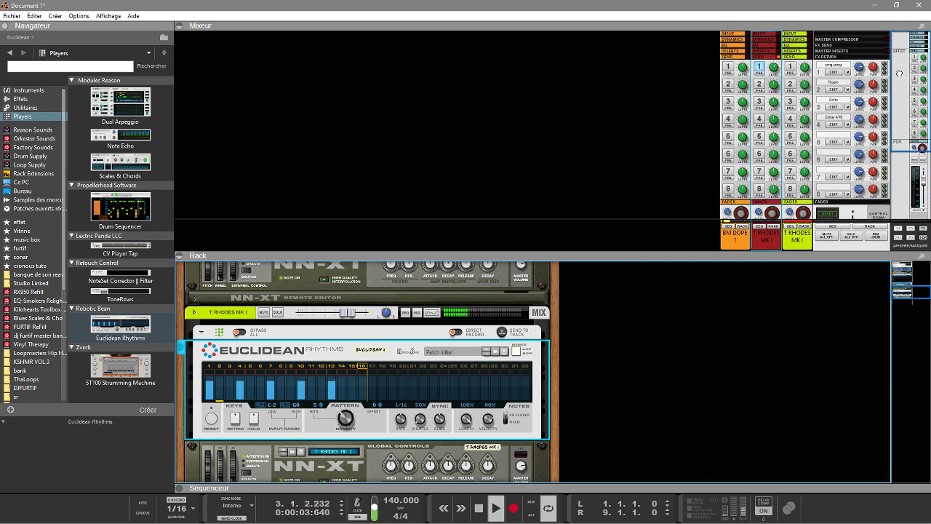
click(804, 68)
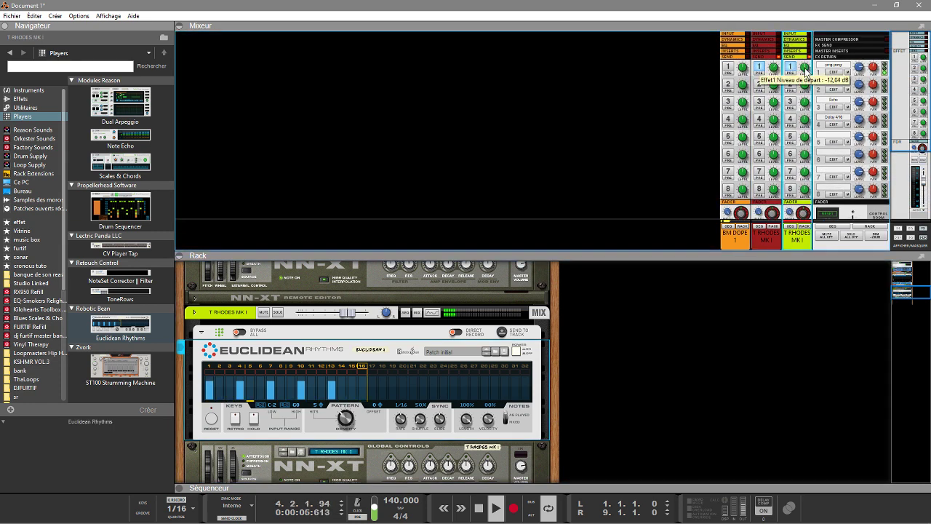
drag(805, 70, 807, 90)
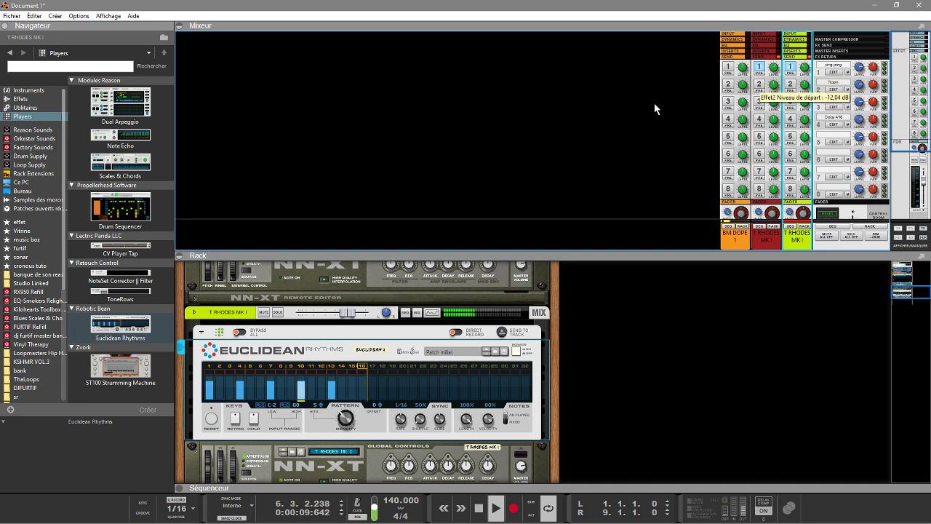
- Hide the mixer and bring the Step Note Recorder device back into view in the rack
click(184, 27)
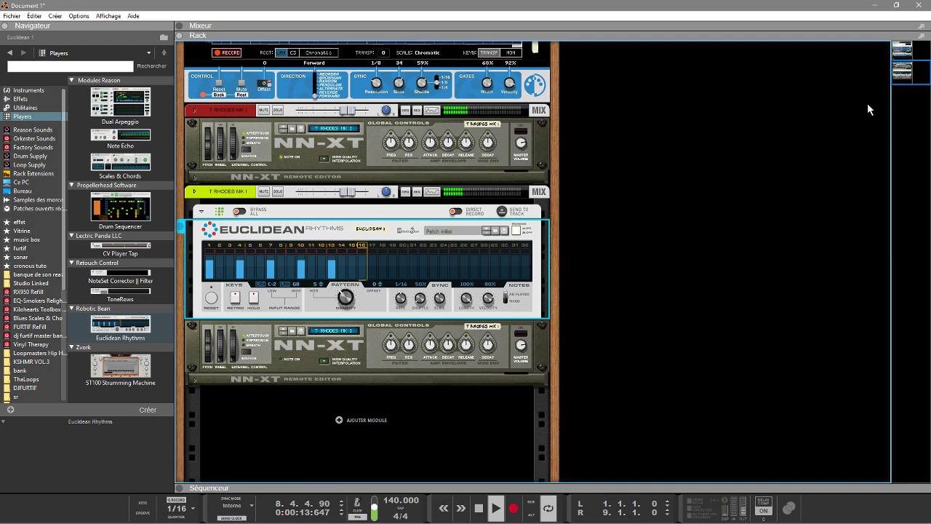
click(902, 71)
scroll(902, 72, up, 3)
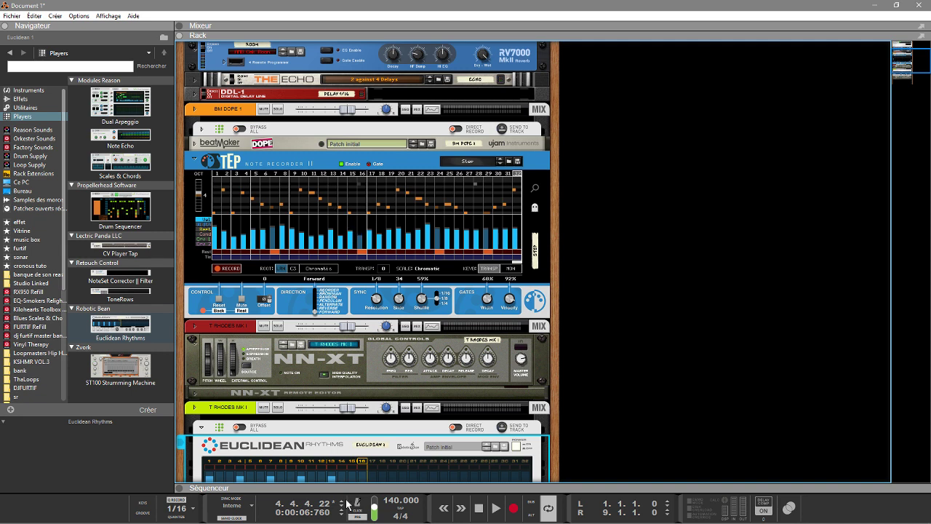
- Switch to Chrome and review the Step Note Recorder shop page, including its feature list and the product image showing the curve lanes
mouse_move(334, 517)
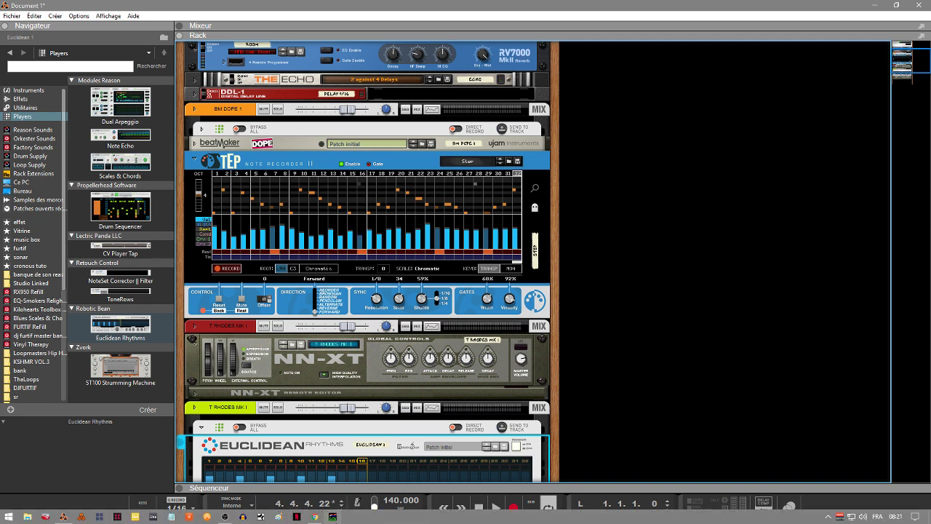
click(317, 519)
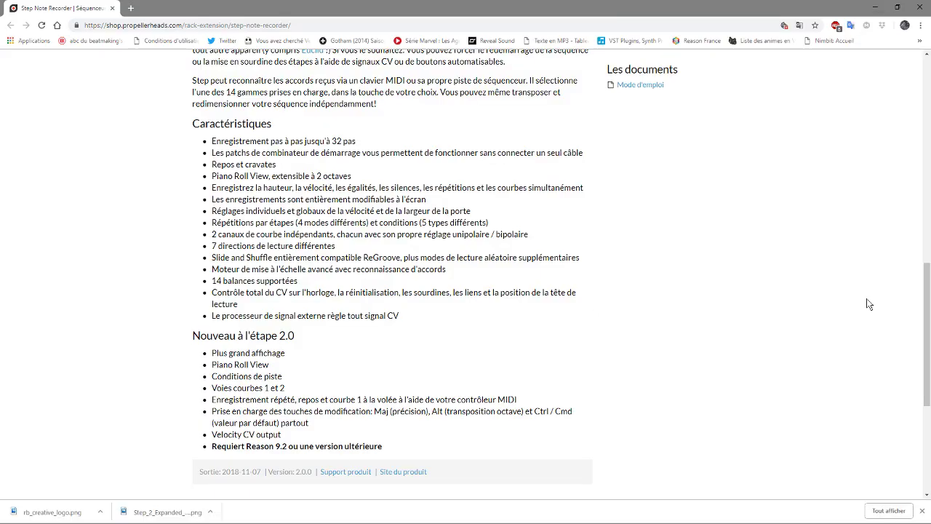
drag(926, 339, 923, 156)
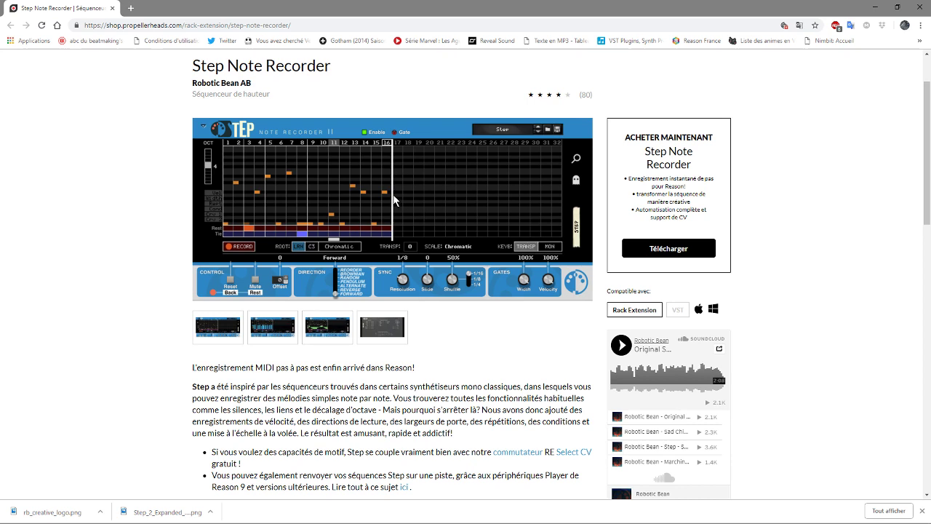
click(324, 331)
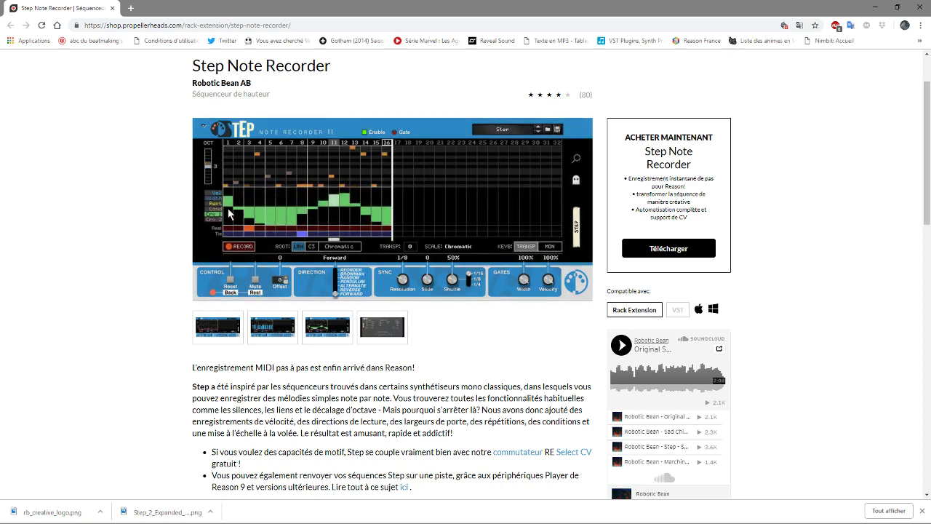